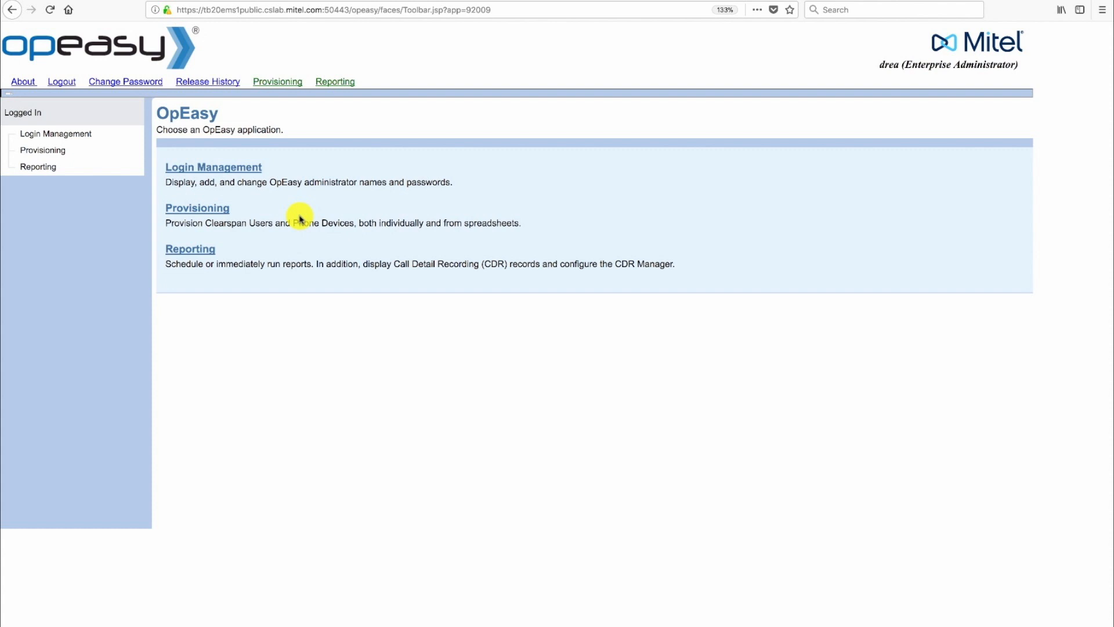
# Step: Open the auto attendant provisioning page, choose the Hershey group and start adding a new auto attendant
pyautogui.click(198, 212)
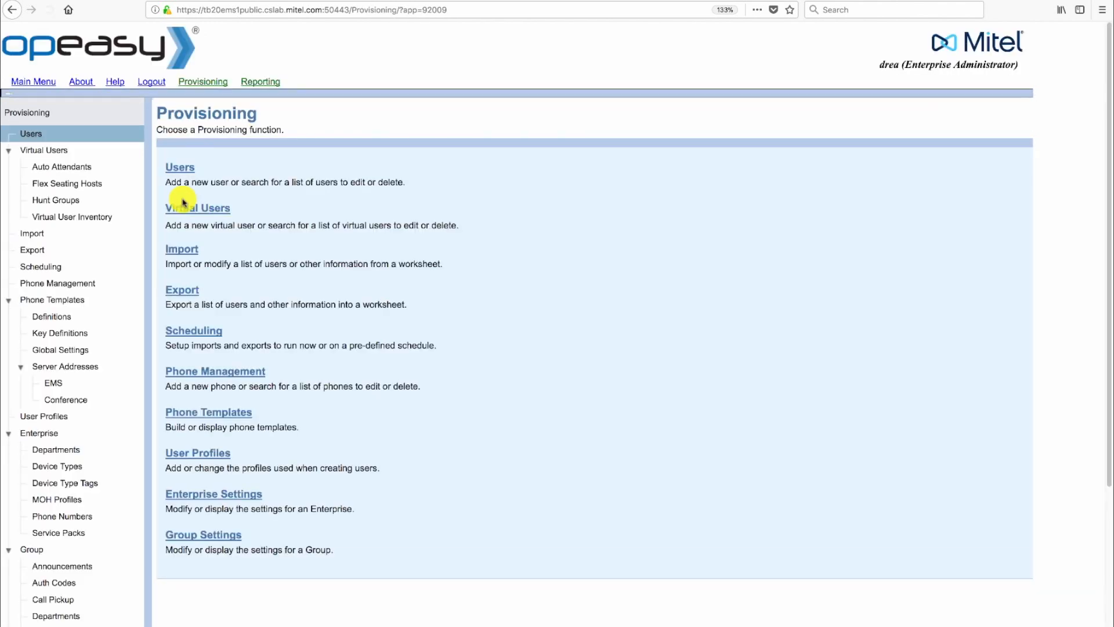
pyautogui.click(42, 151)
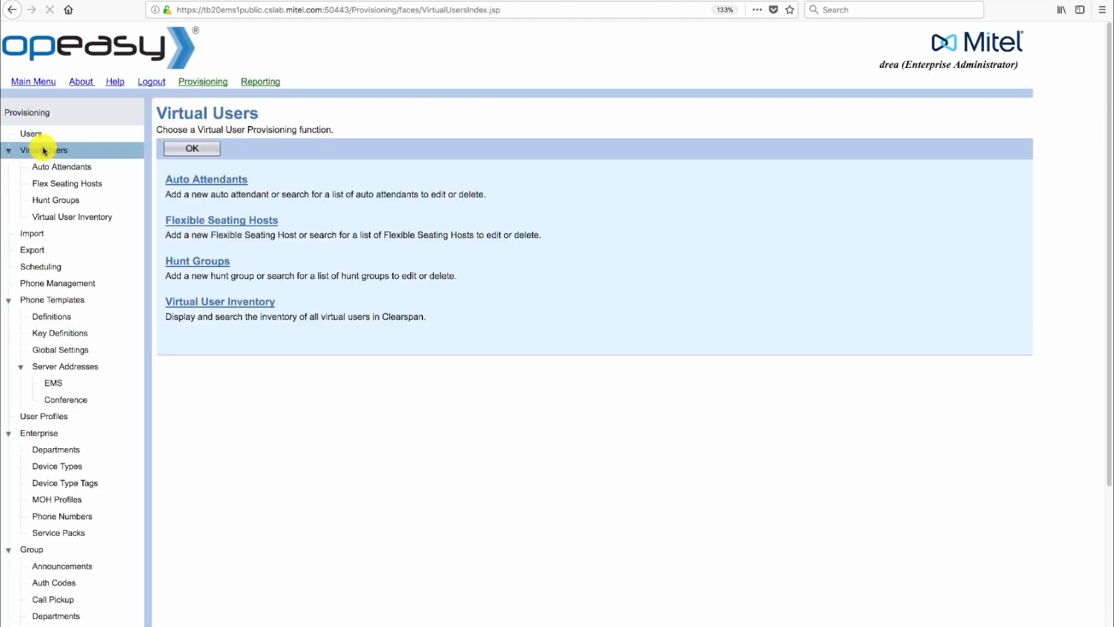
pyautogui.click(219, 181)
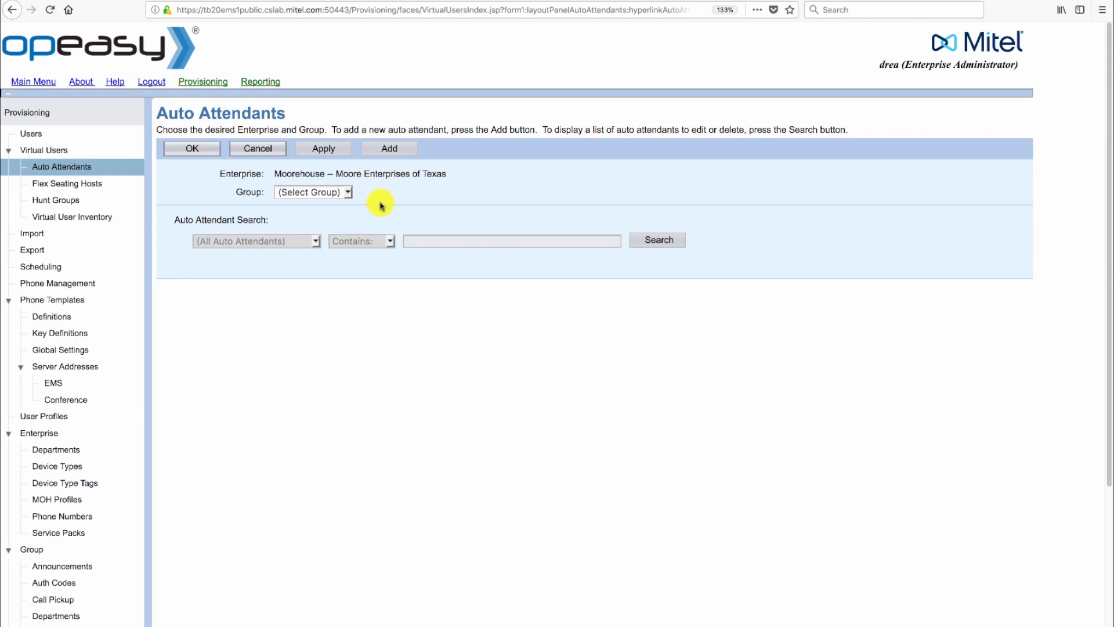
pyautogui.click(348, 193)
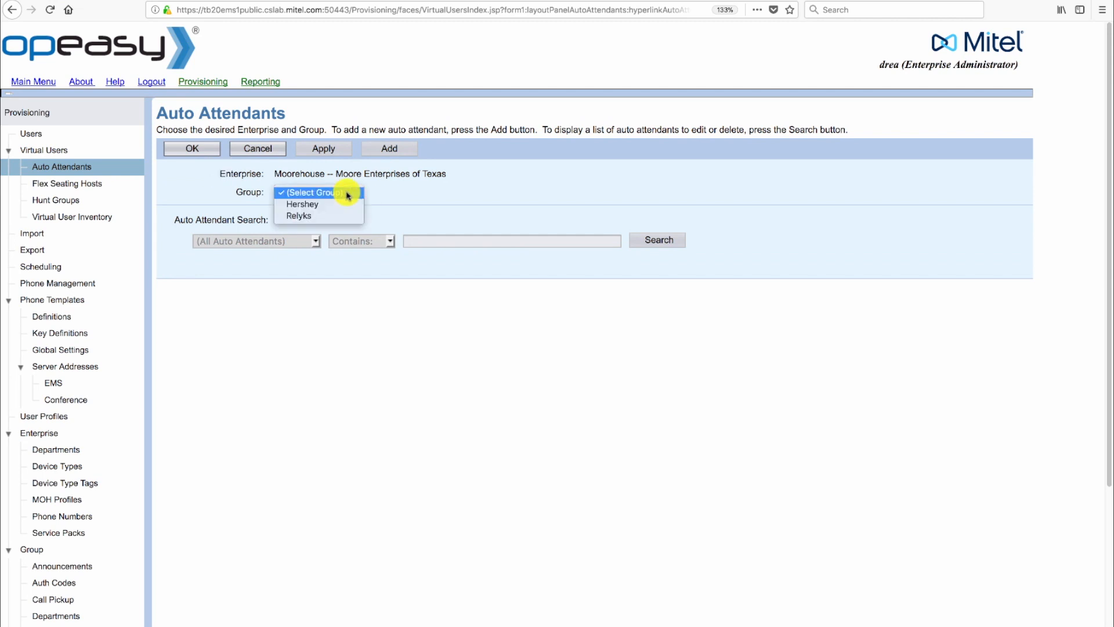
pyautogui.click(316, 205)
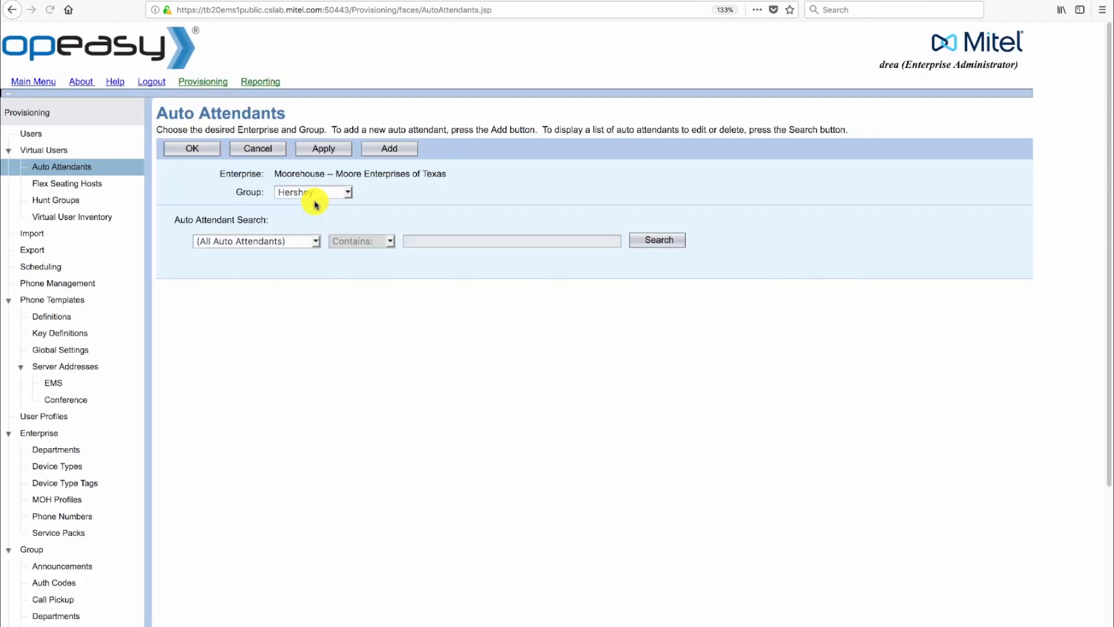
pyautogui.click(392, 149)
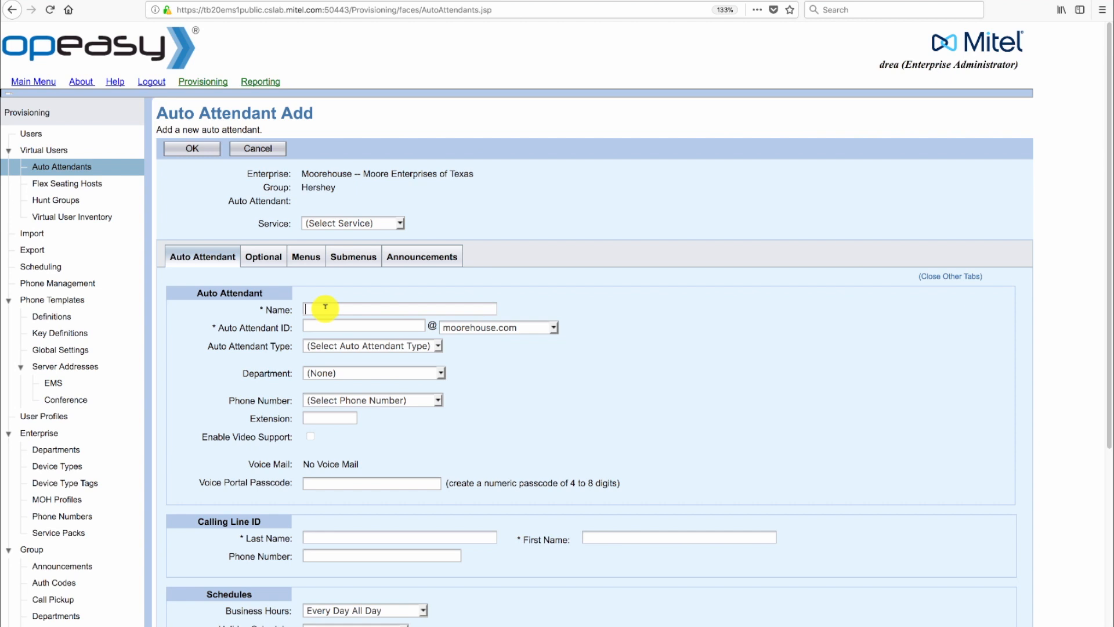
# Step: Name the auto attendant Moore Auto Attendant and set its ID to MooreAA
pyautogui.write('Moore Auto Attend')
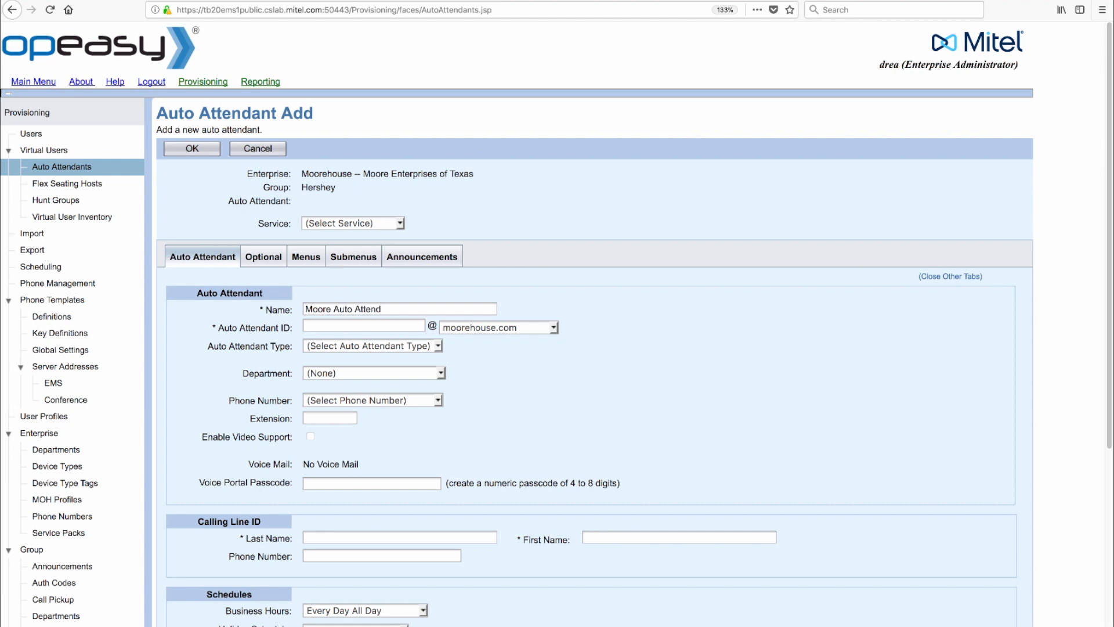
pyautogui.write('ant')
pyautogui.write('Moore')
pyautogui.write('AA')
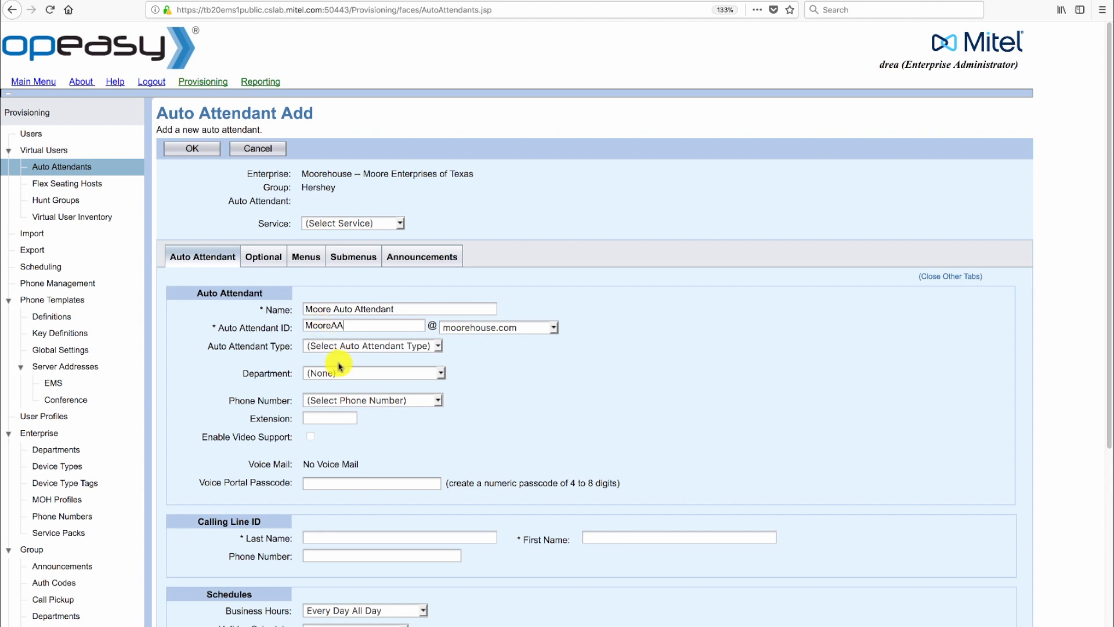
# Step: Set the auto attendant type to Standard and assign it the first available phone number
pyautogui.click(440, 348)
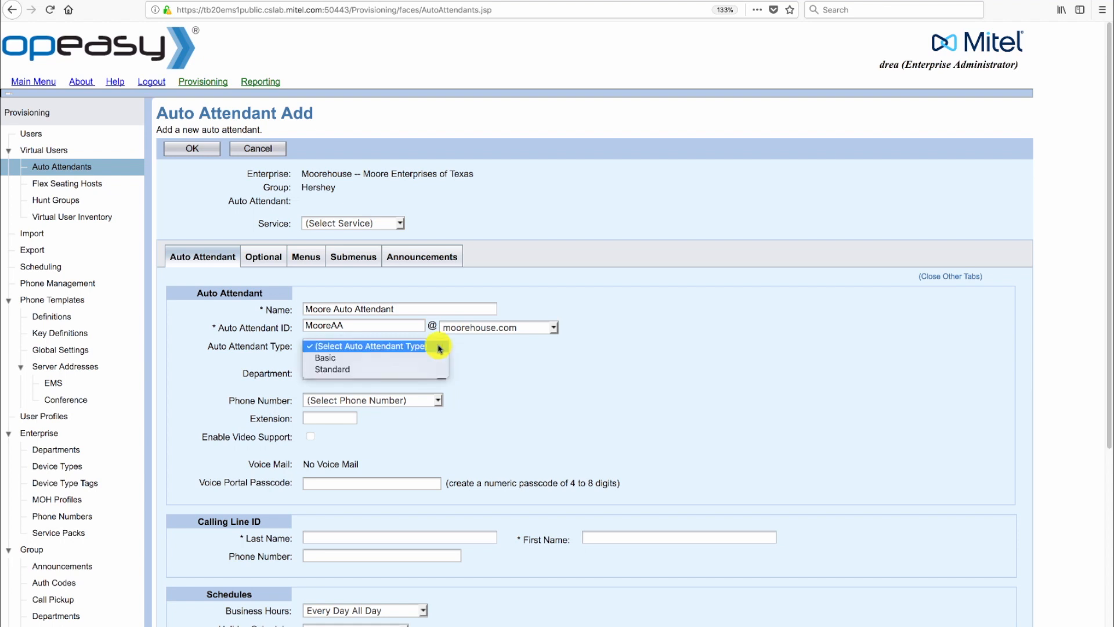
pyautogui.click(346, 371)
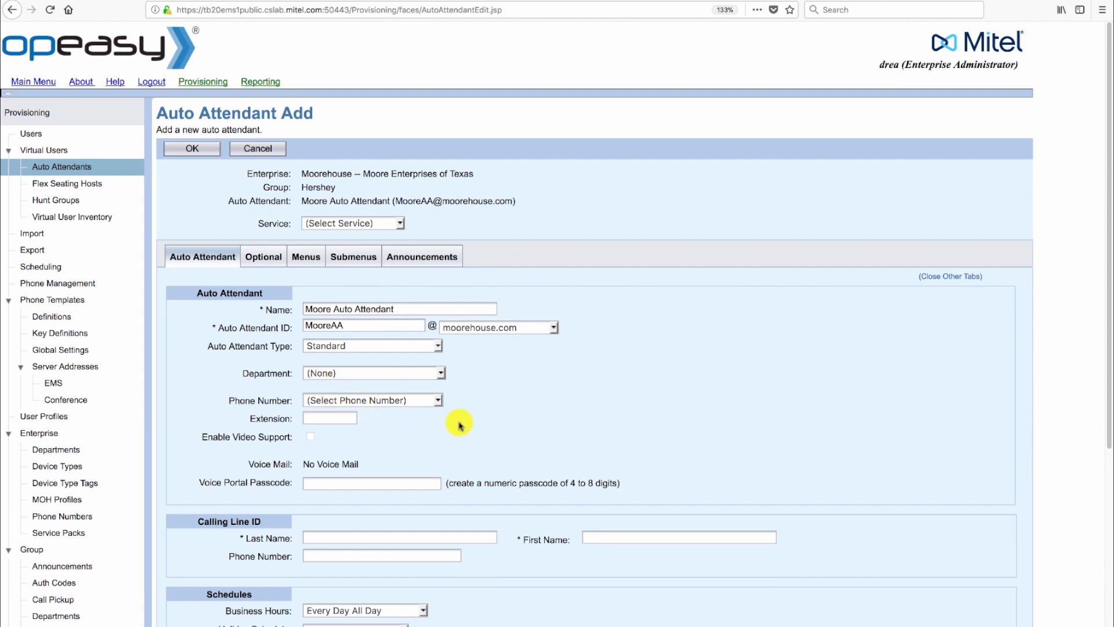
pyautogui.click(440, 402)
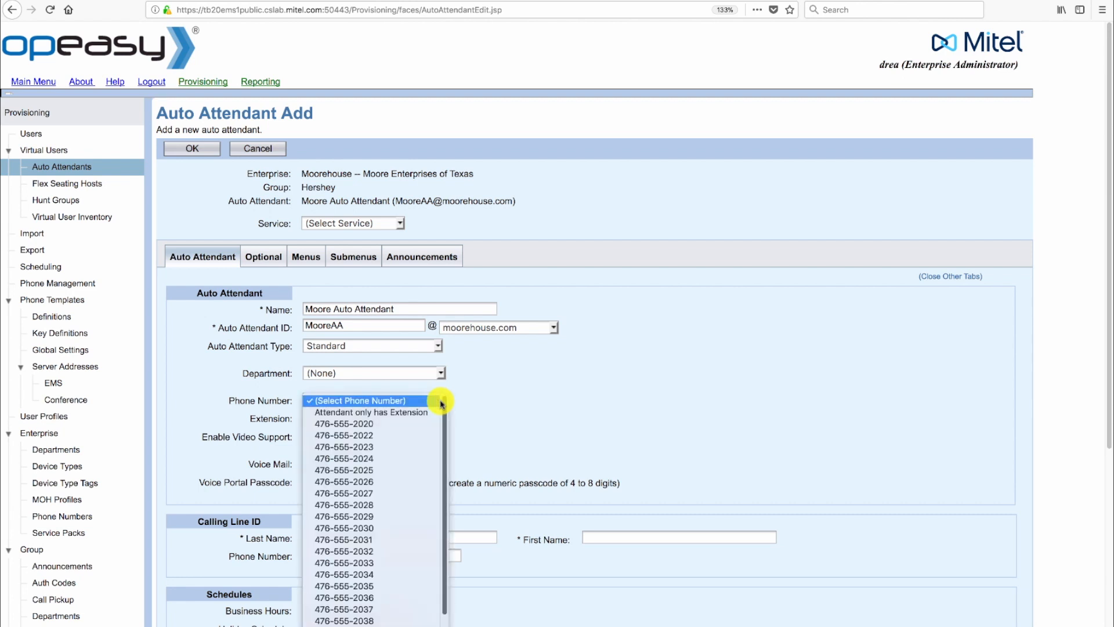
pyautogui.click(383, 426)
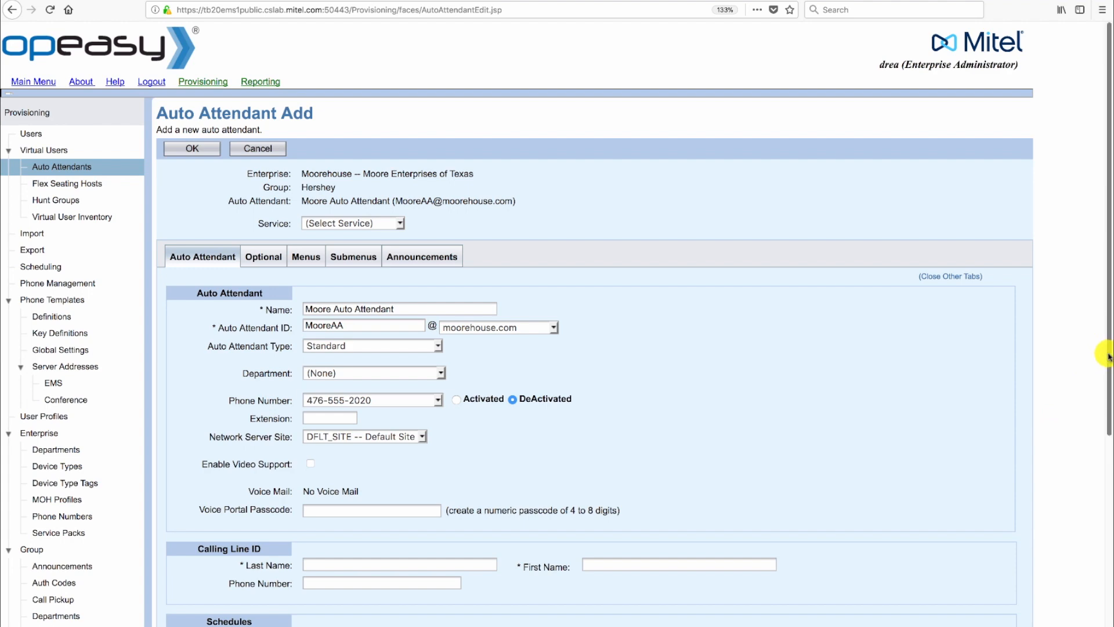
# Step: View the Voice Mail service settings of the auto attendant, and return to its main settings
pyautogui.scroll(-1, 1108, 372)
pyautogui.scroll(-5, 1108, 393)
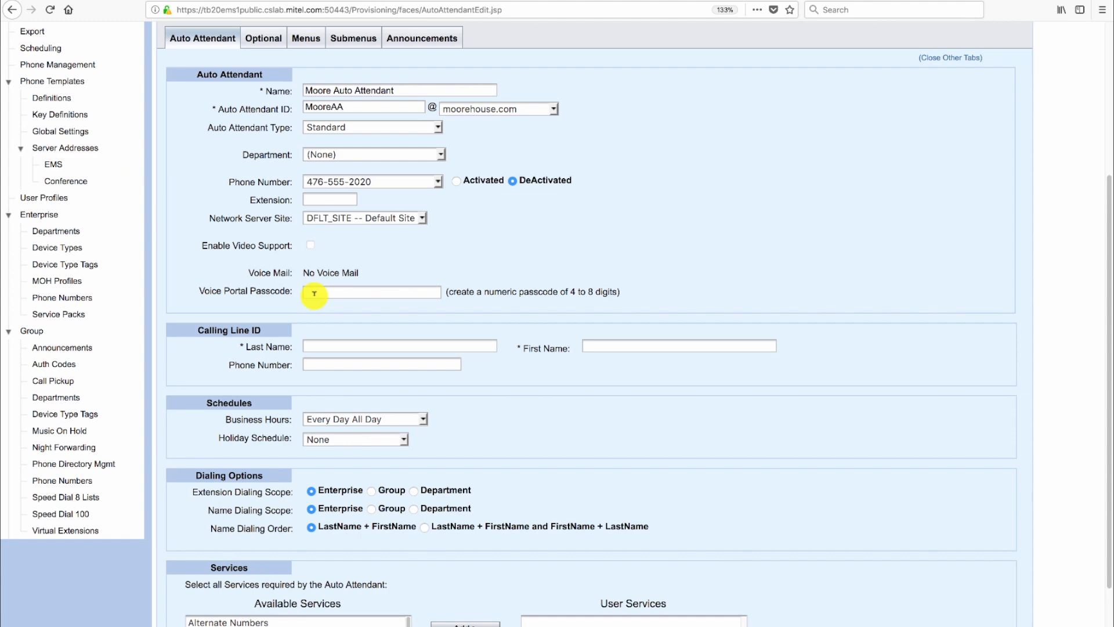
pyautogui.moveTo(1107, 307); pyautogui.dragTo(1111, 248)
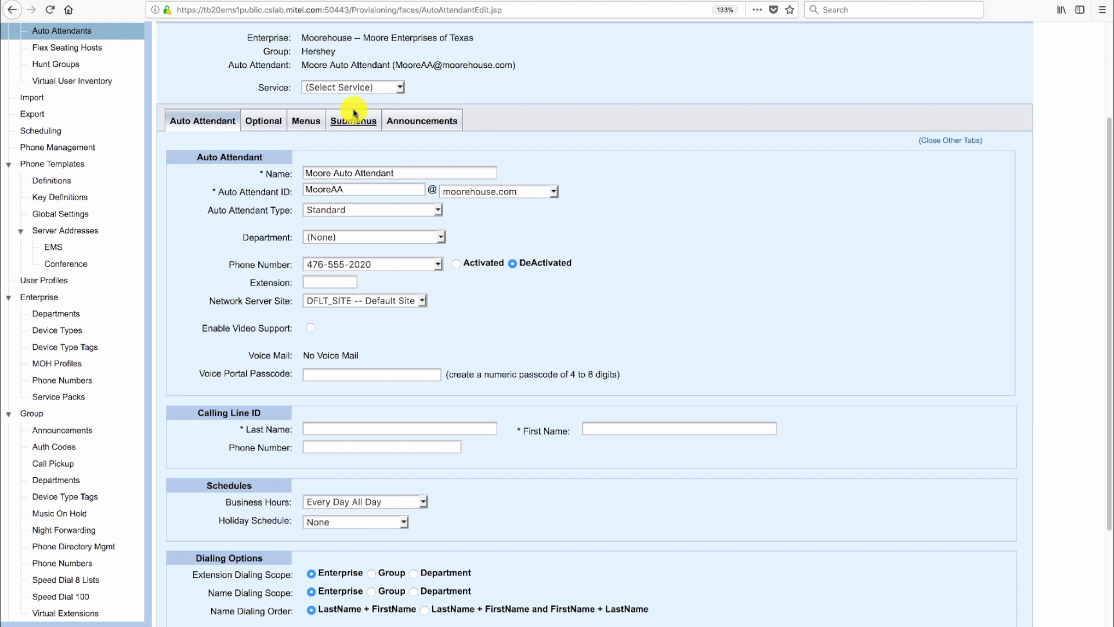
pyautogui.click(402, 88)
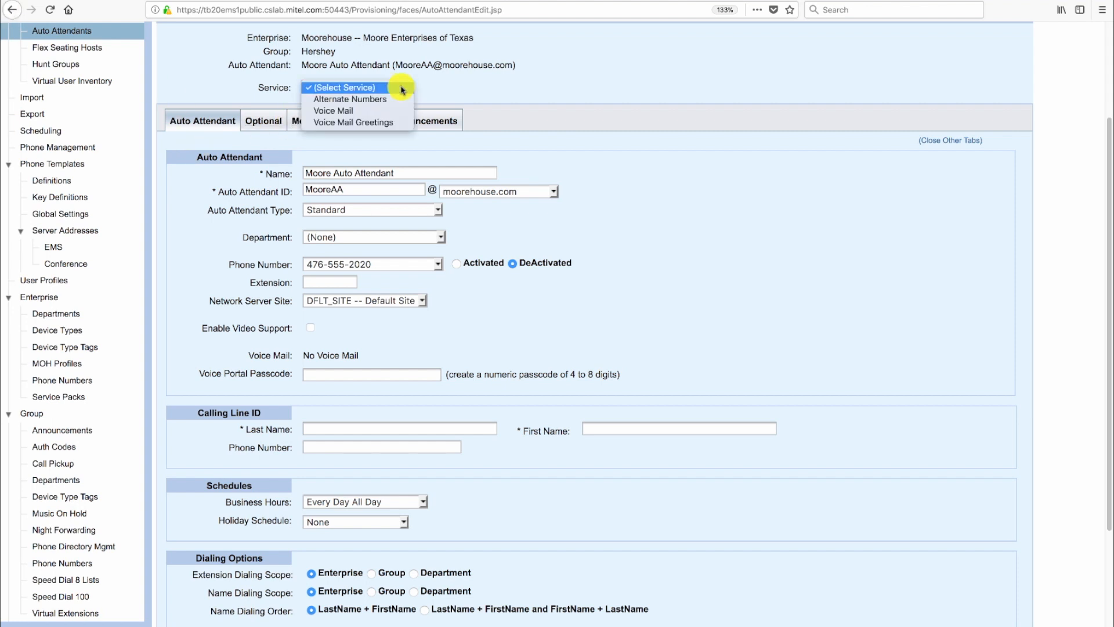
pyautogui.click(353, 111)
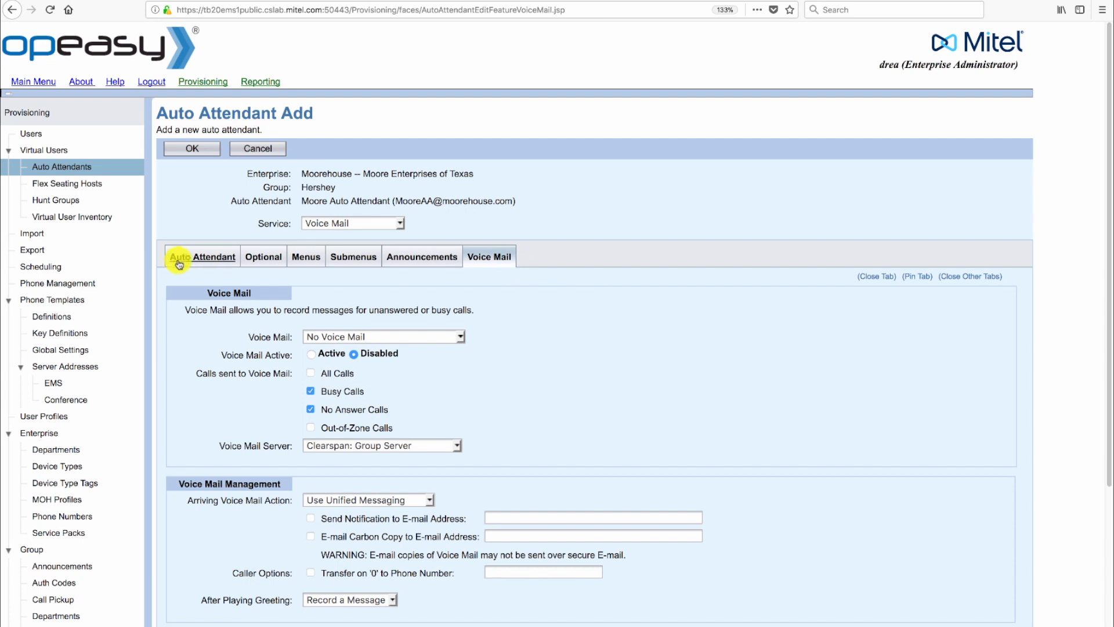
pyautogui.click(209, 258)
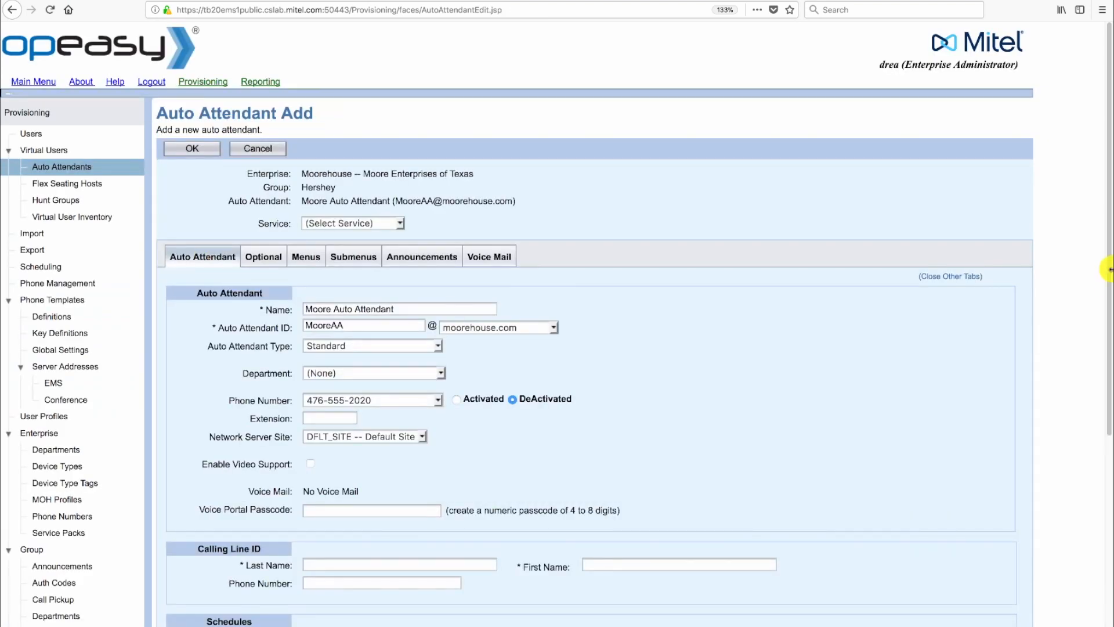
# Step: Fill in the calling line ID with last name Moore, first name AutoAttendant and the attendant's assigned phone number
pyautogui.scroll(-5, 1103, 285)
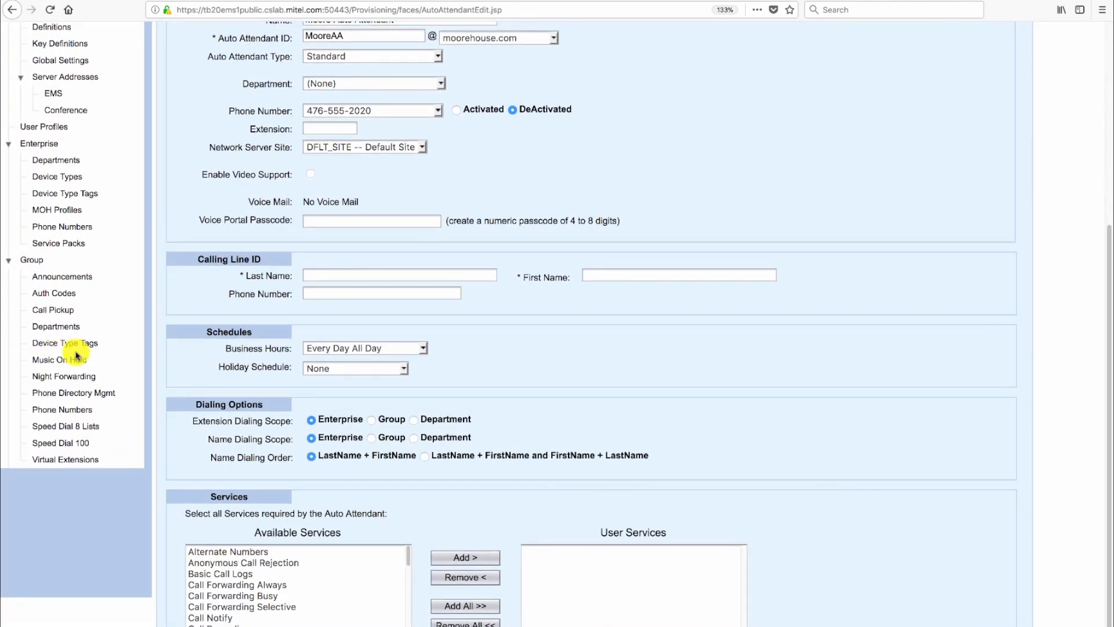
pyautogui.click(326, 274)
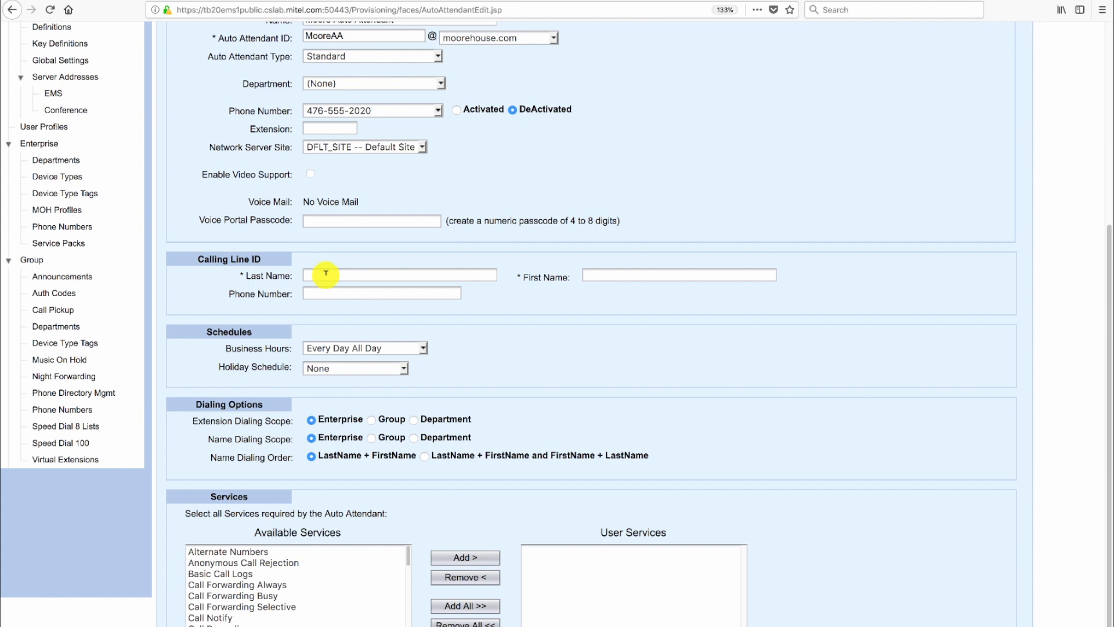
pyautogui.write('Moore')
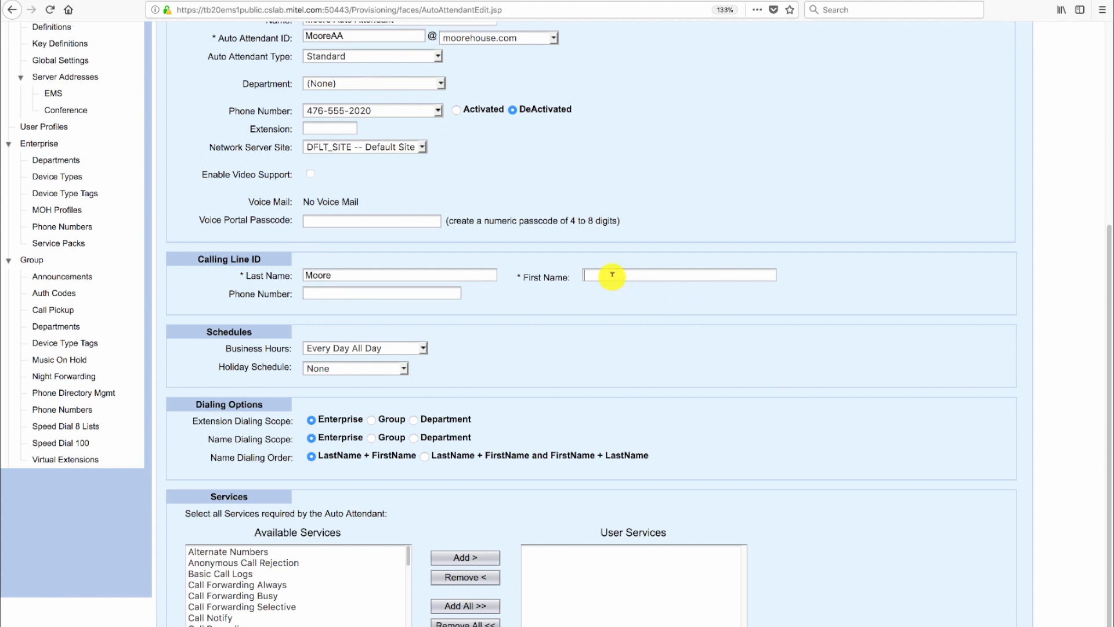
pyautogui.write('AutoAttendant')
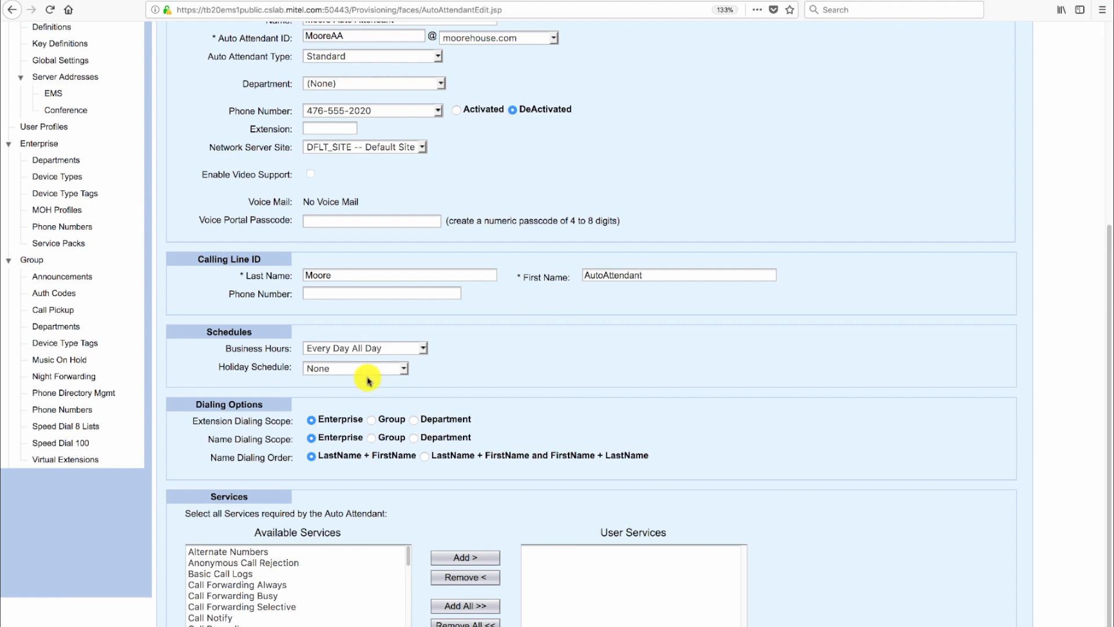
pyautogui.click(321, 293)
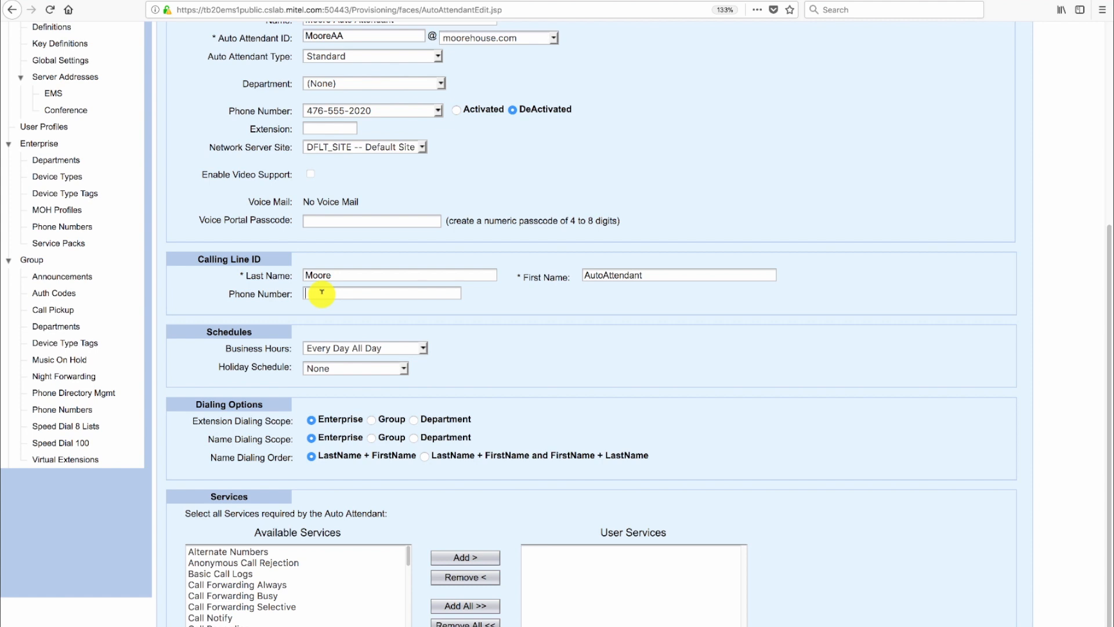
pyautogui.write('4765552020')
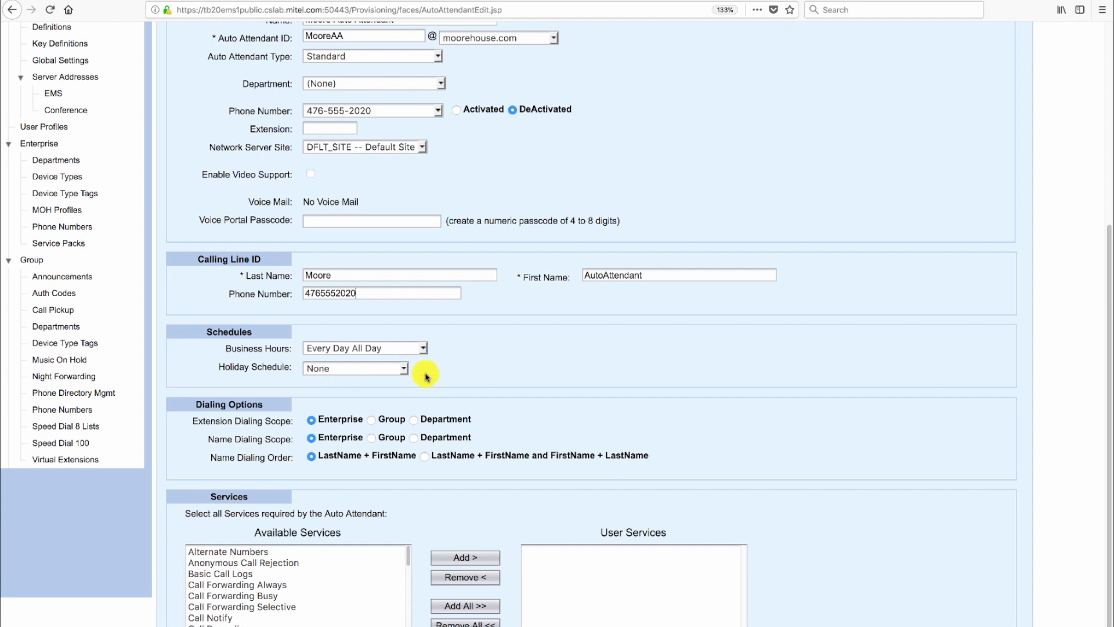
# Step: Set the business hours schedule to BusHours7-7 (Enterprise) and the holiday schedule to Holidays (Enterprise)
pyautogui.click(422, 349)
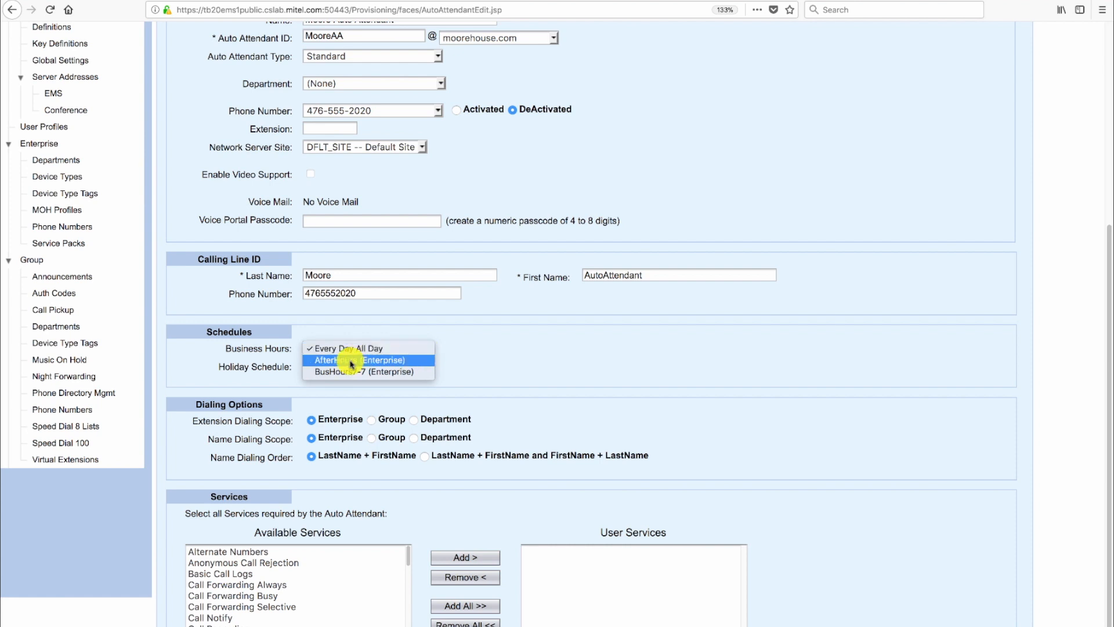
pyautogui.click(381, 372)
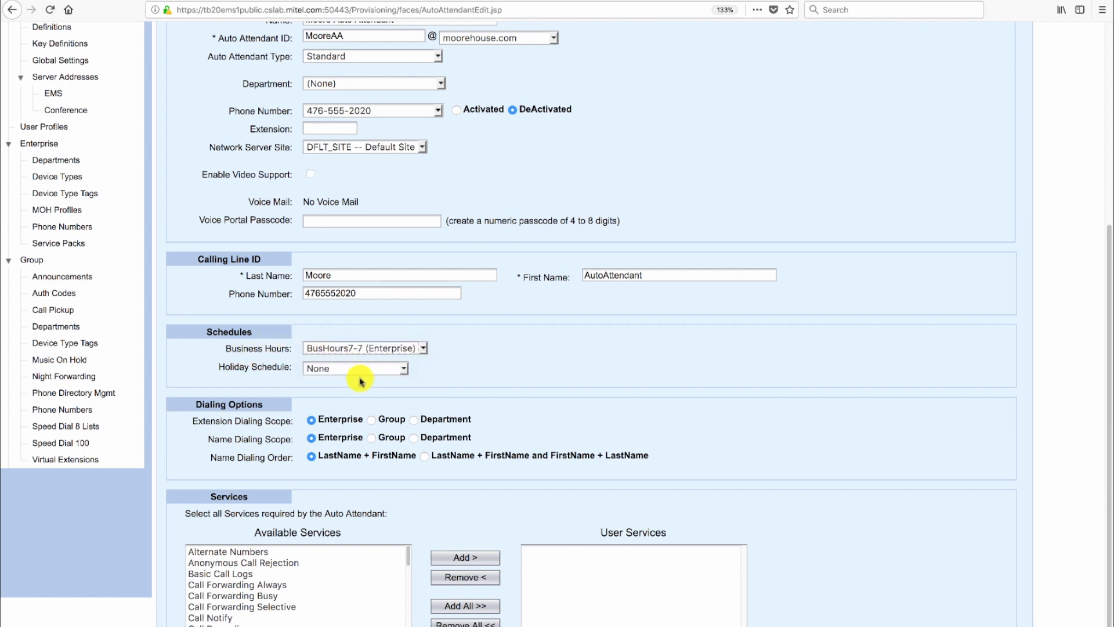
pyautogui.click(404, 370)
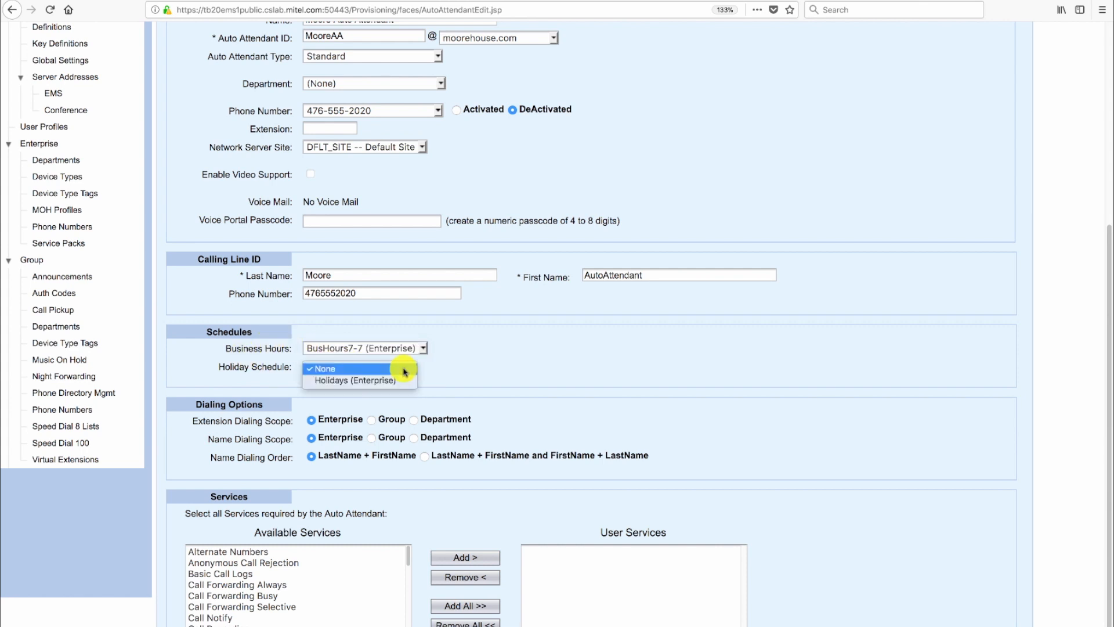
pyautogui.click(367, 381)
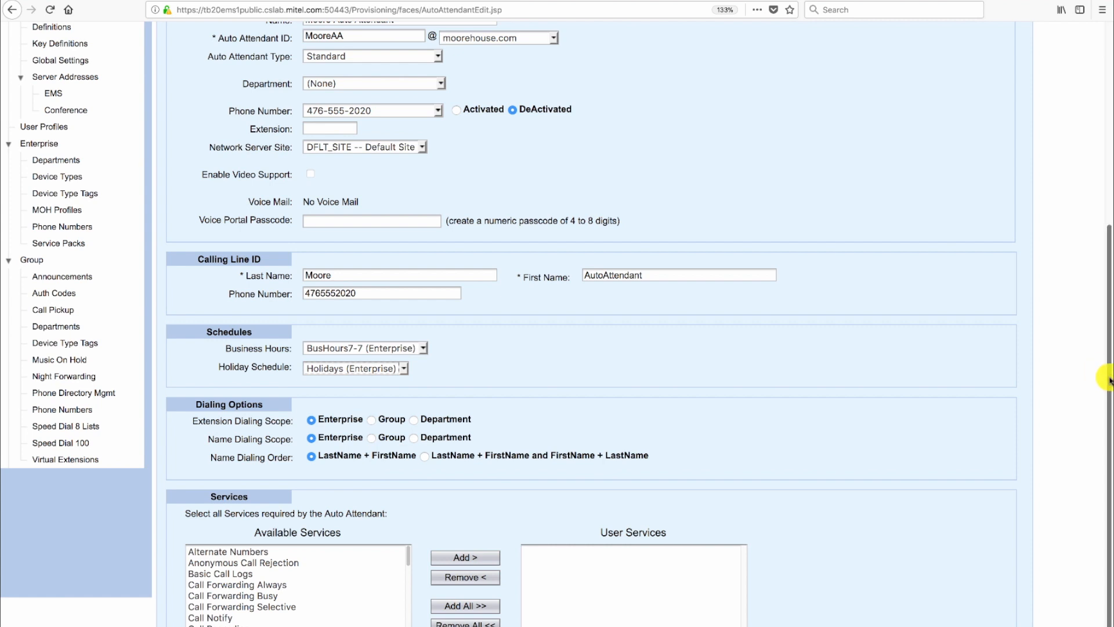
# Step: Review the dialing options and available services, and view the auto attendant's optional time zone, language and alias settings
pyautogui.scroll(-1, 1108, 380)
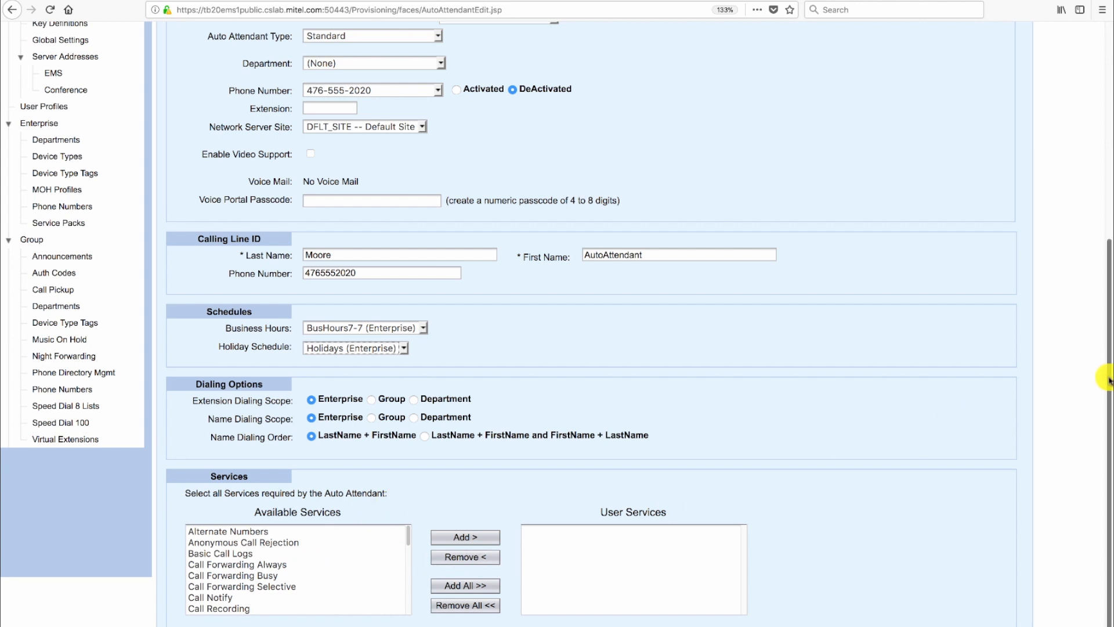
pyautogui.moveTo(1110, 385); pyautogui.dragTo(1108, 293)
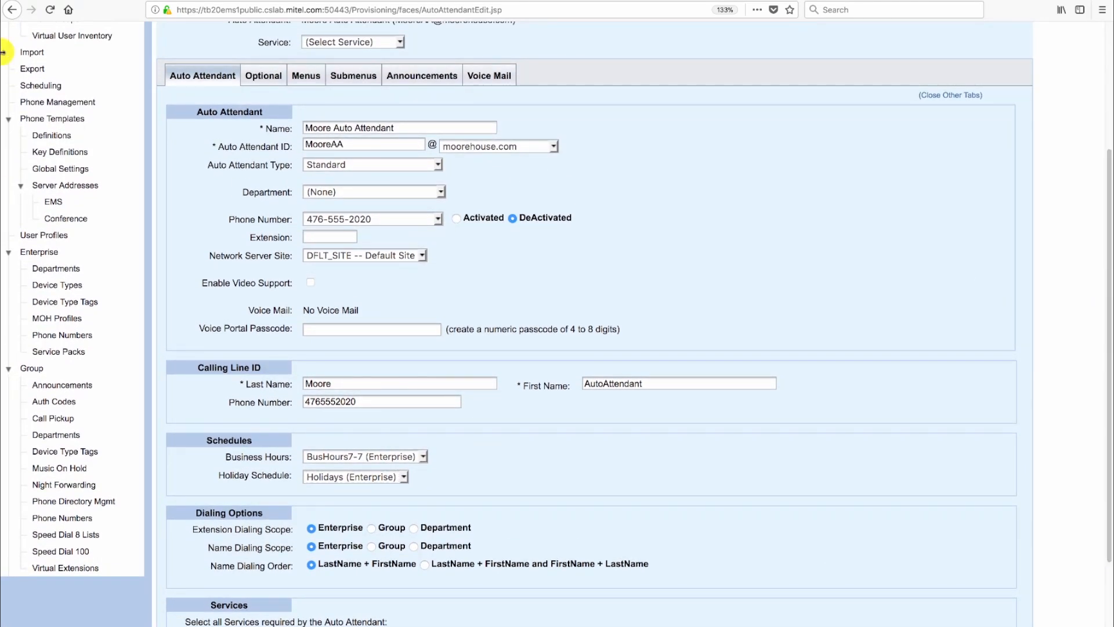
pyautogui.click(264, 78)
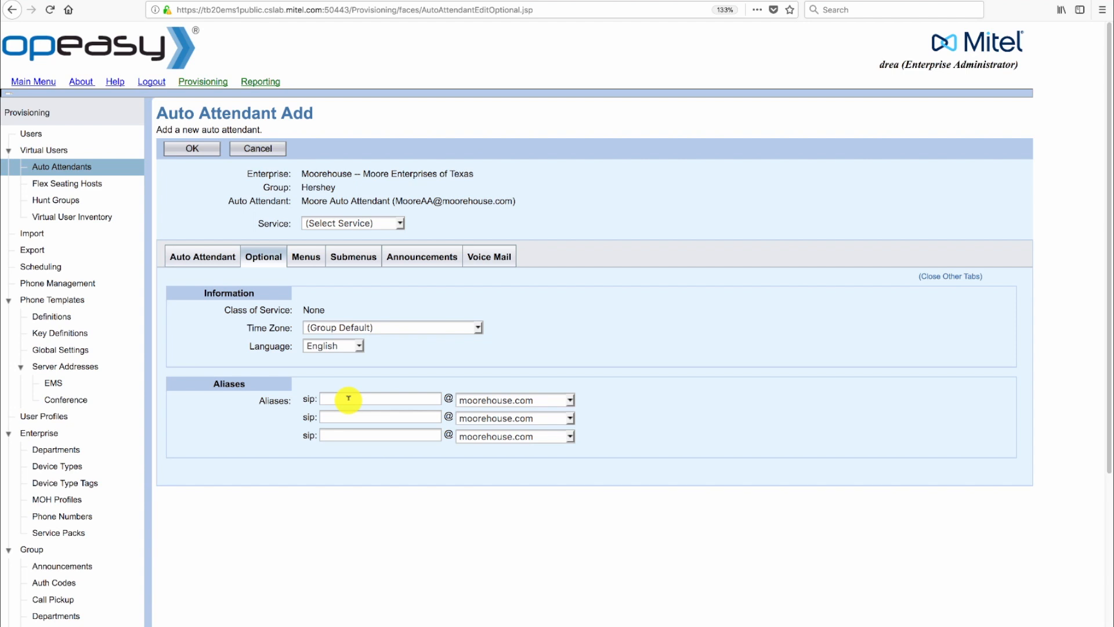
# Step: Open the menu settings and switch the Business Hours Menu to a Personal Greeting
pyautogui.click(307, 258)
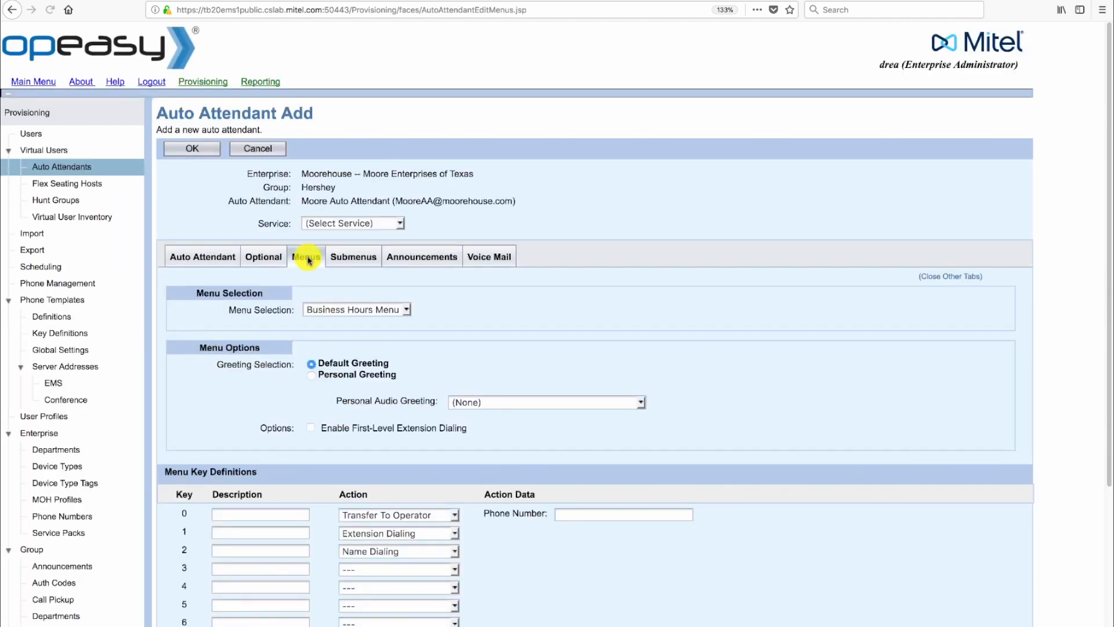
pyautogui.click(410, 311)
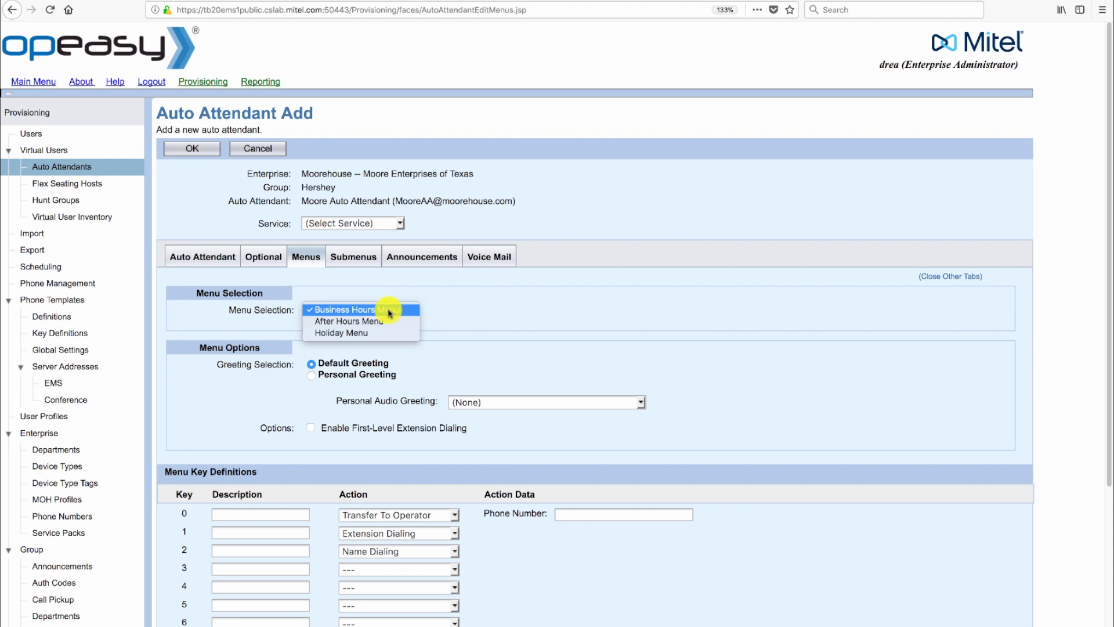
pyautogui.click(389, 313)
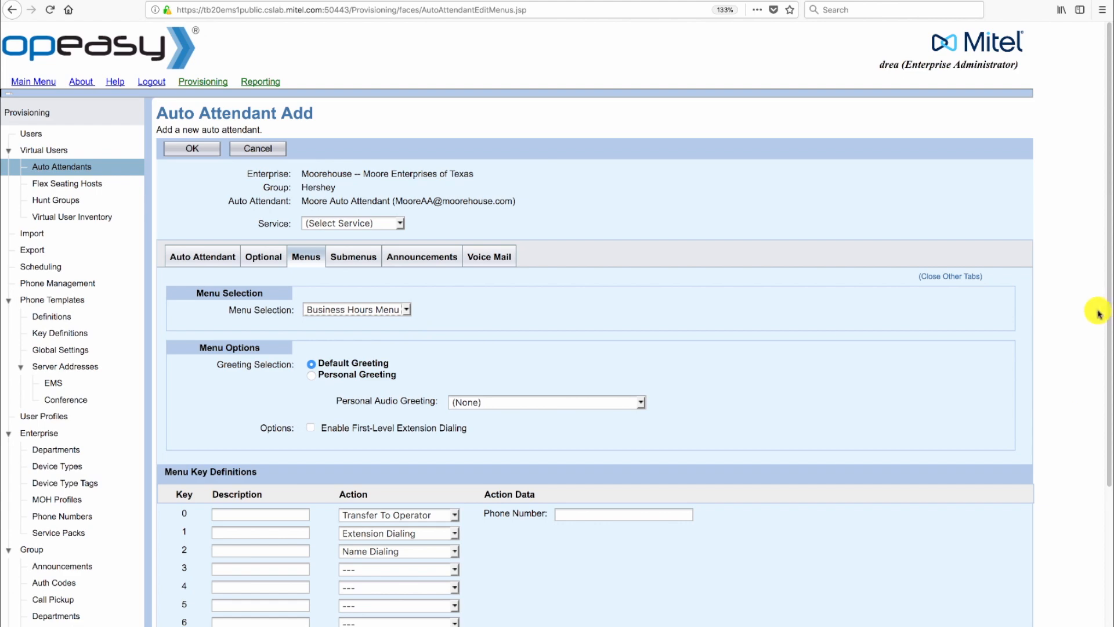
pyautogui.moveTo(1109, 329); pyautogui.dragTo(1102, 430)
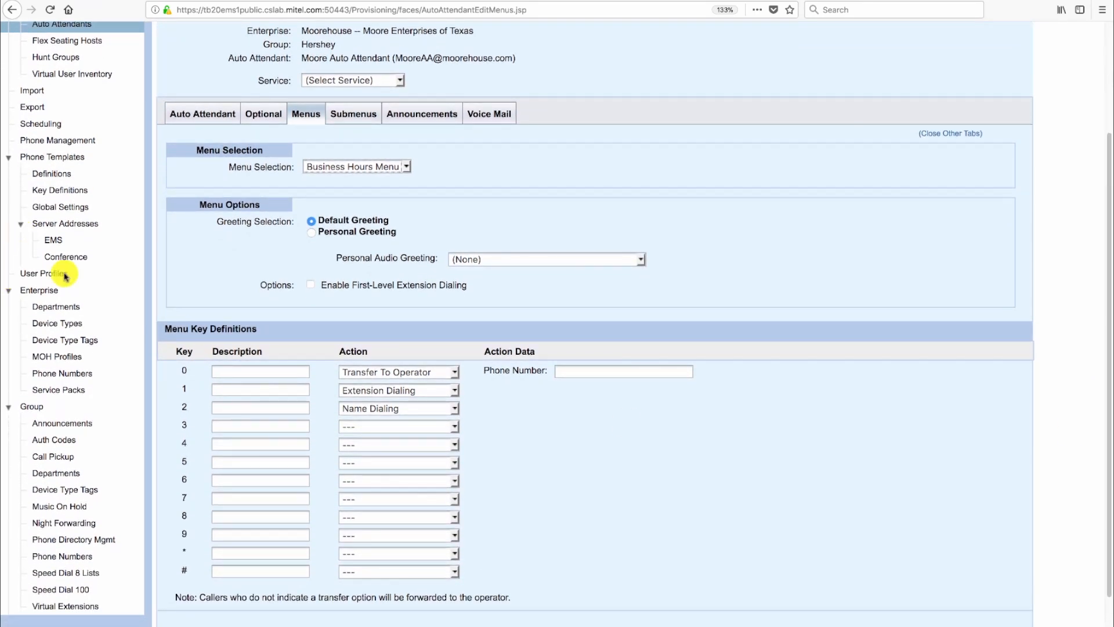
pyautogui.click(313, 232)
pyautogui.click(313, 233)
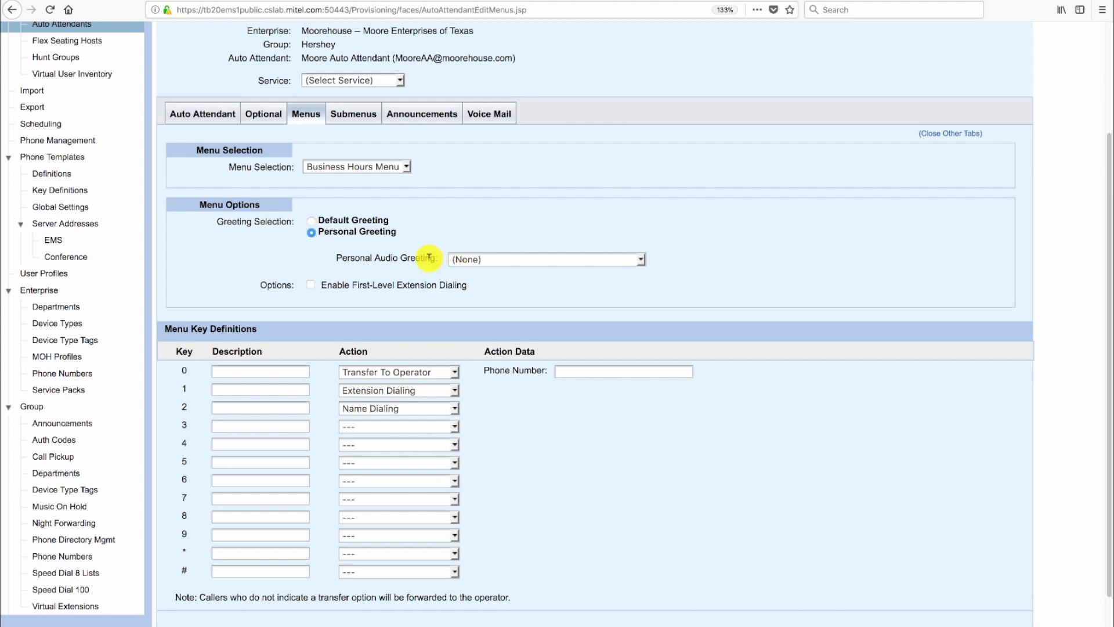
# Step: Set the Business Hours Menu's personal audio greeting to Business7-7.wav (Group) and enable first-level extension dialing
pyautogui.click(641, 261)
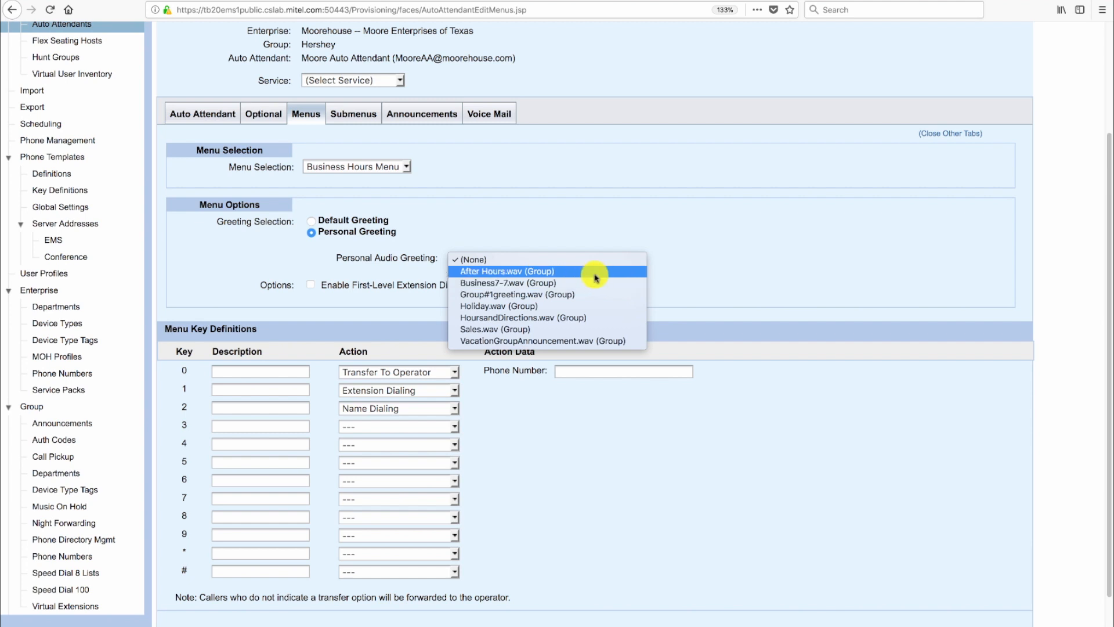
pyautogui.click(505, 284)
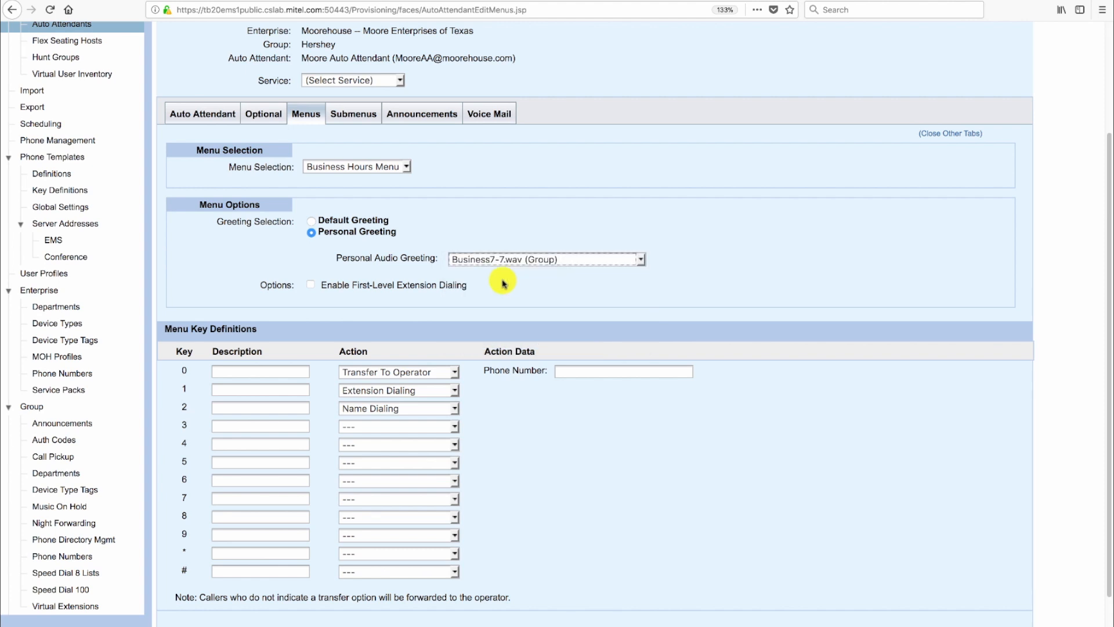
pyautogui.click(311, 286)
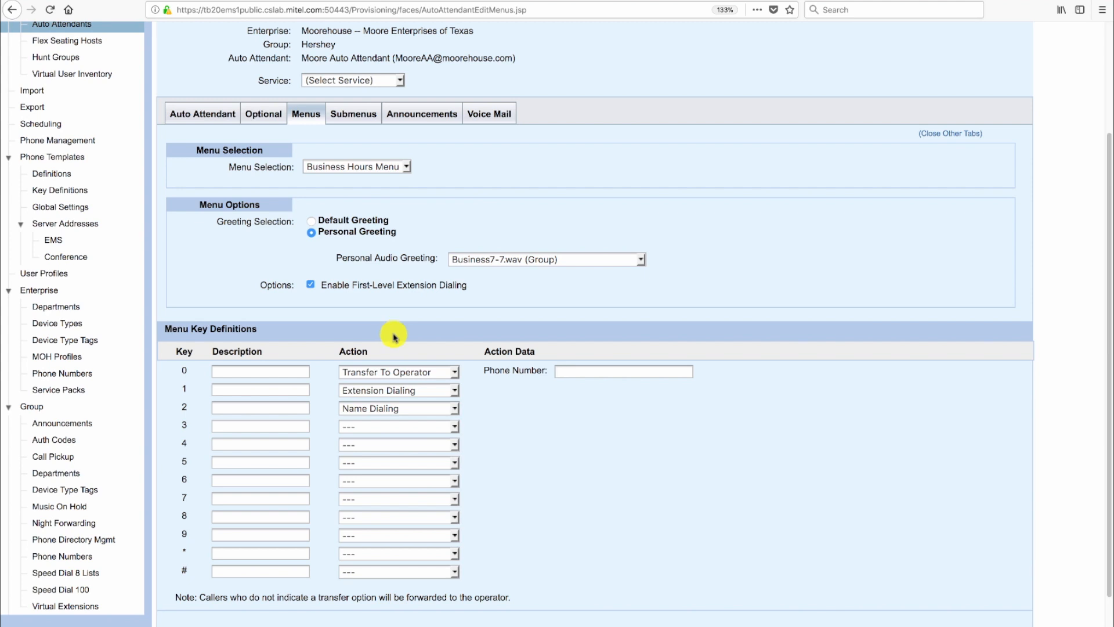
# Step: Define menu key 0 as Receptionist with the Transfer To Operator action directed to extension 2010
pyautogui.click(455, 373)
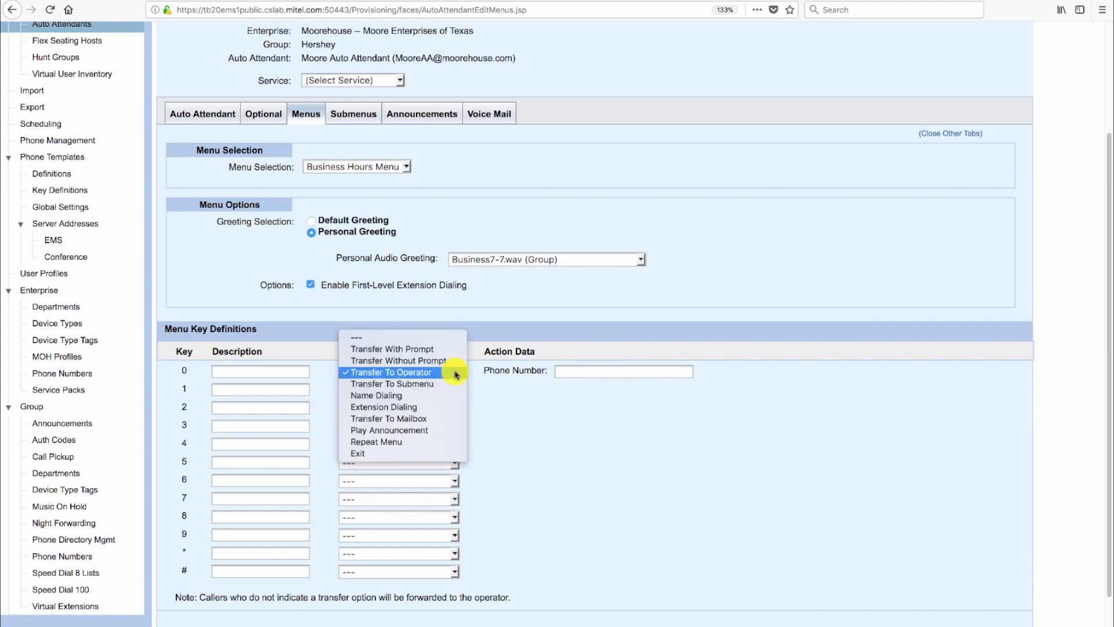
pyautogui.click(404, 372)
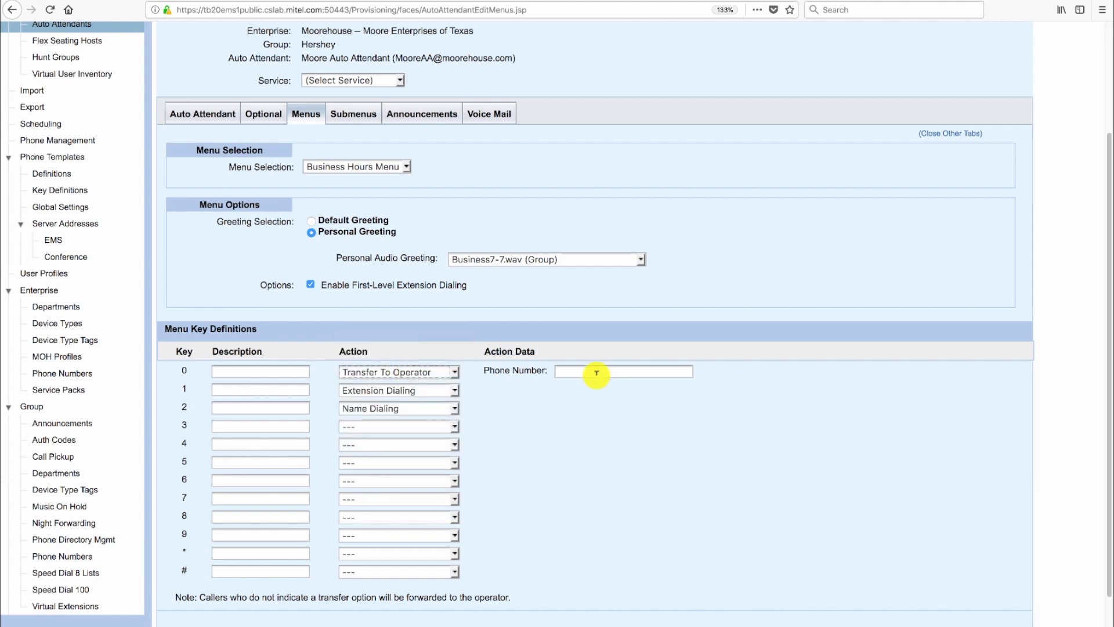
pyautogui.click(578, 372)
pyautogui.write('2010')
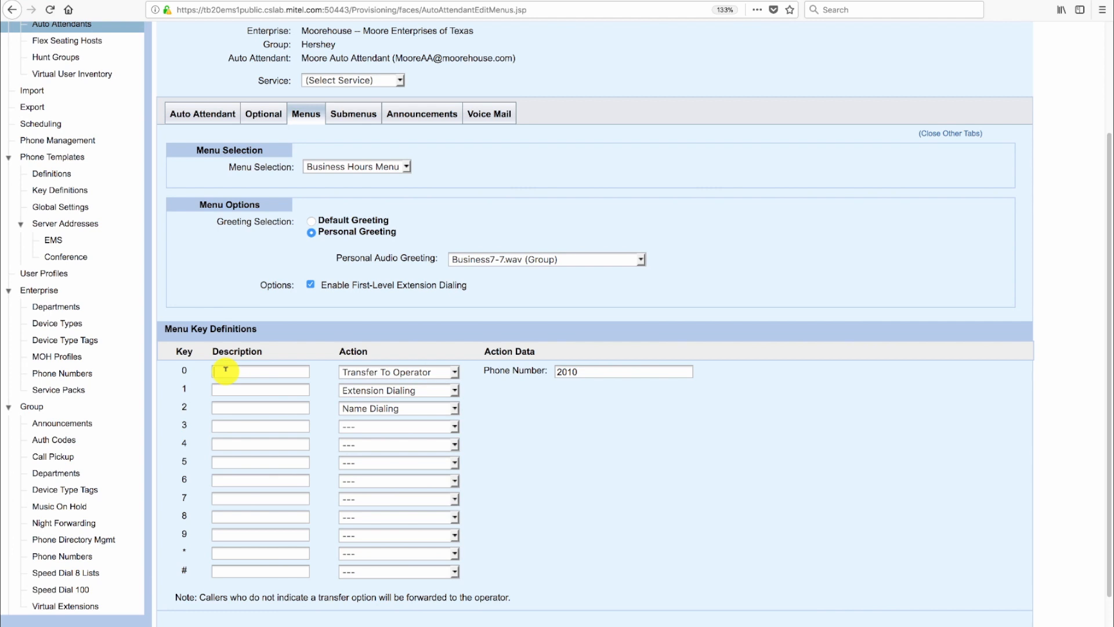
pyautogui.write('Receptionist')
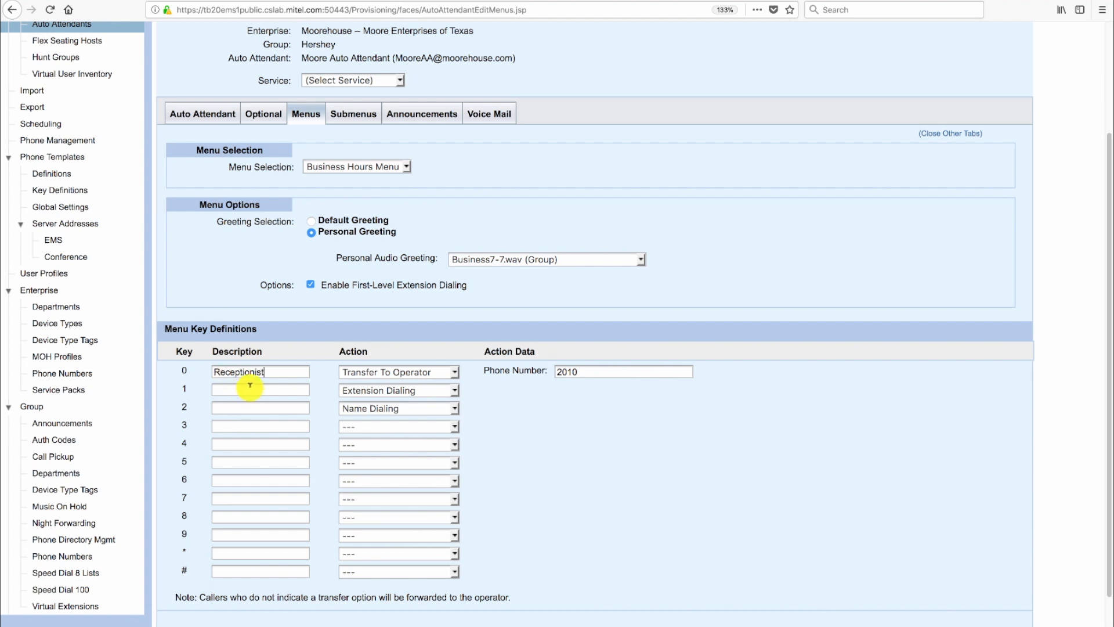
# Step: Define menu key 1 as Directions with the Play Announcement action using the HoursandDirections.wav (Group) audio
pyautogui.click(456, 393)
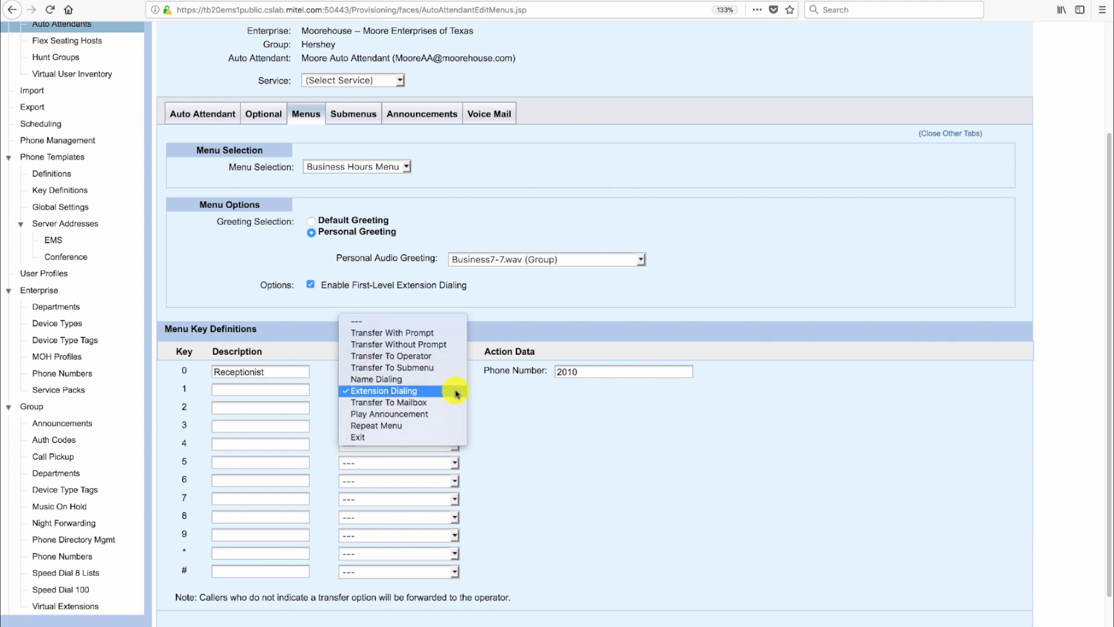
pyautogui.click(393, 415)
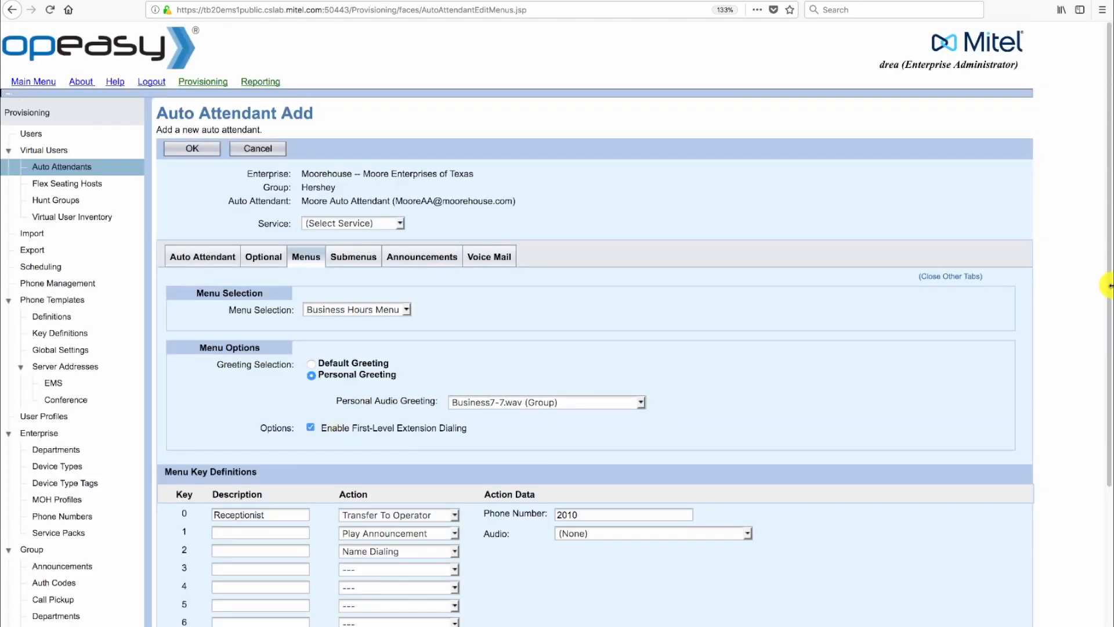
pyautogui.scroll(-3, 1097, 380)
pyautogui.scroll(-5, 1097, 380)
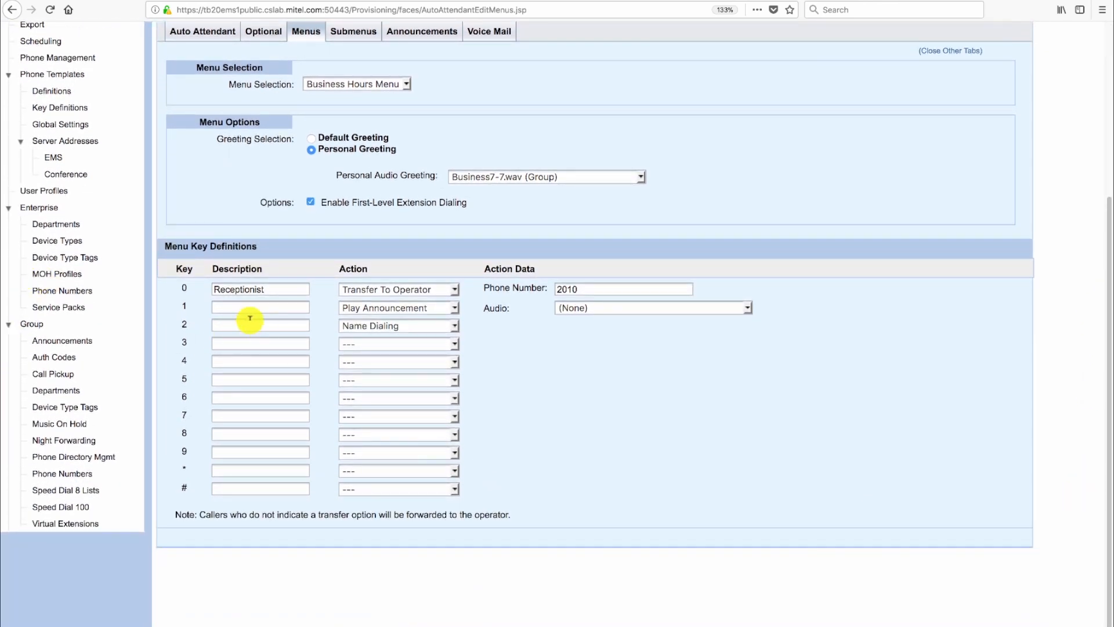
pyautogui.click(235, 305)
pyautogui.write('Directions')
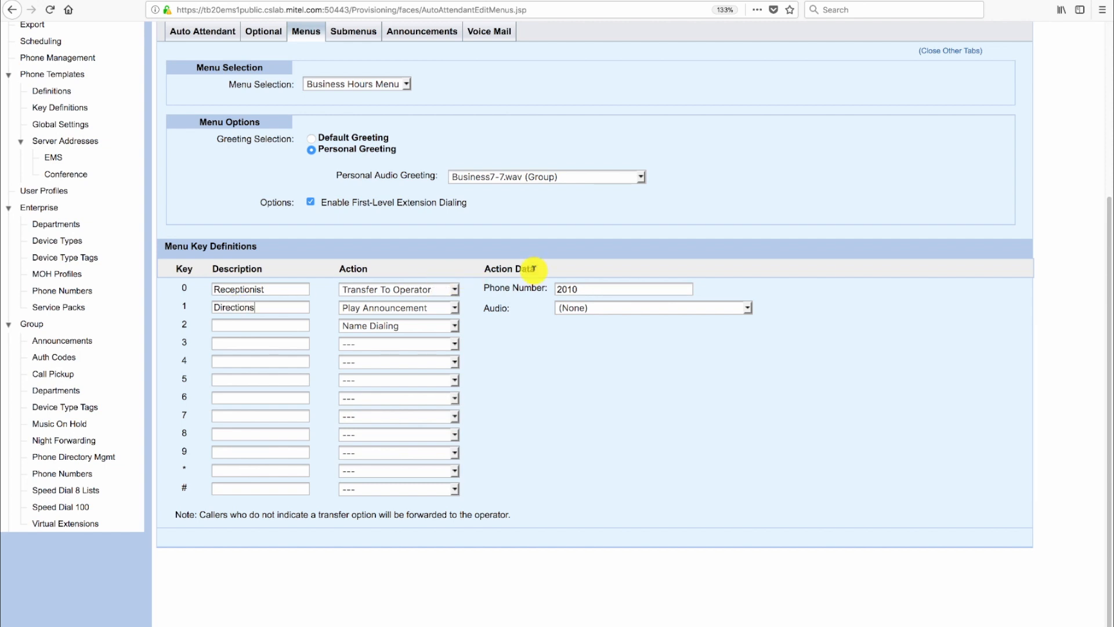
pyautogui.click(748, 311)
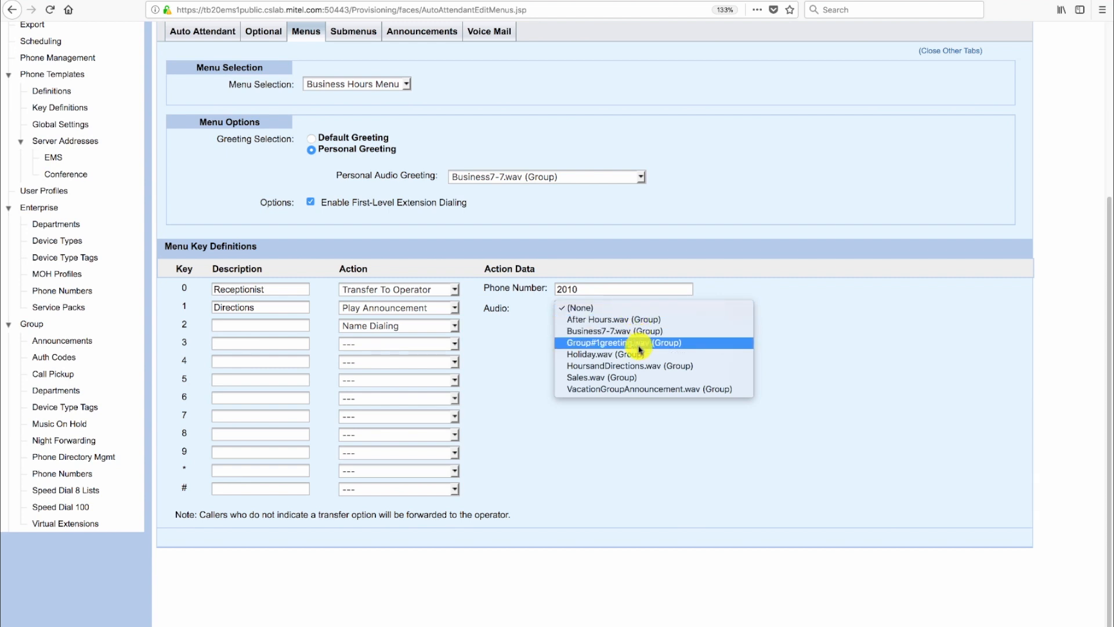
pyautogui.click(642, 368)
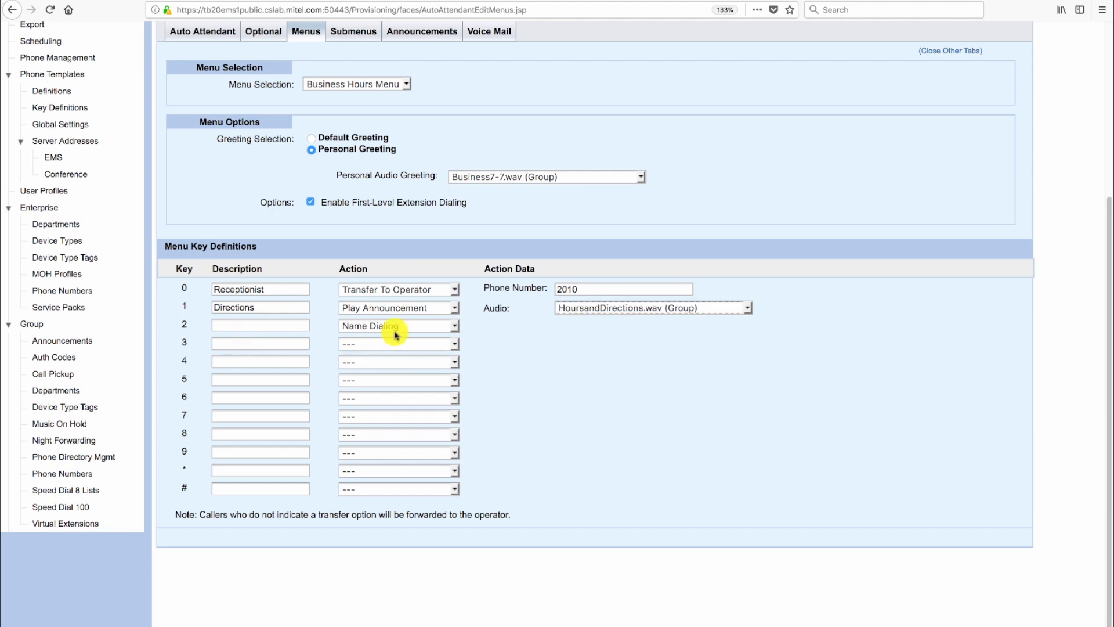
# Step: Define menu key 2 as Customer Service with the Transfer With Prompt action directed to extension 2011
pyautogui.click(456, 329)
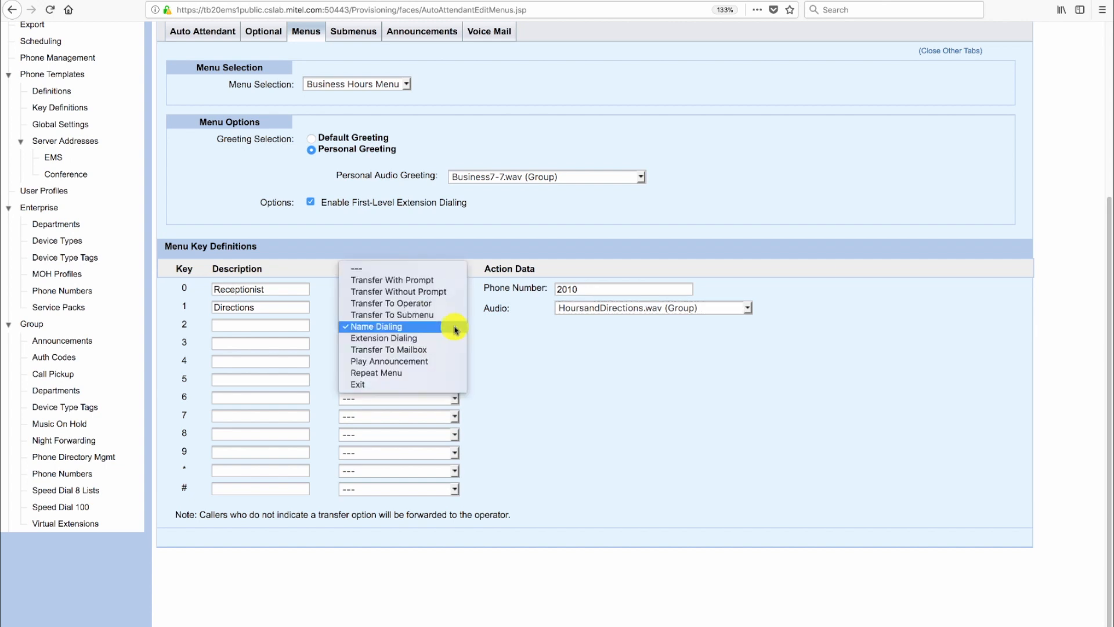
pyautogui.click(422, 279)
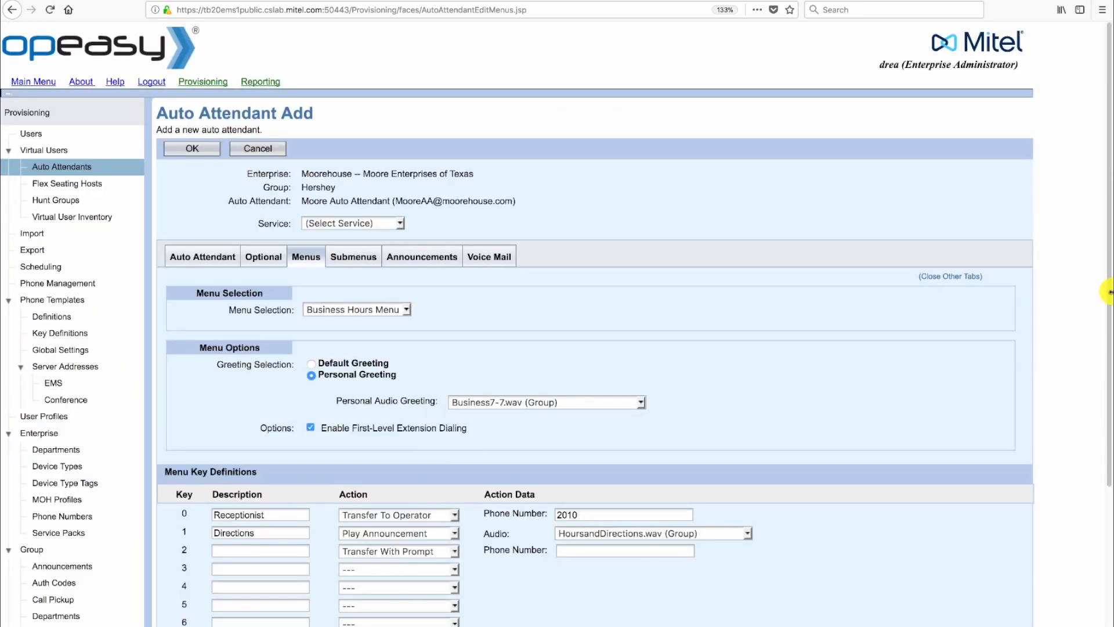
pyautogui.moveTo(1109, 312); pyautogui.dragTo(1109, 427)
pyautogui.click(230, 401)
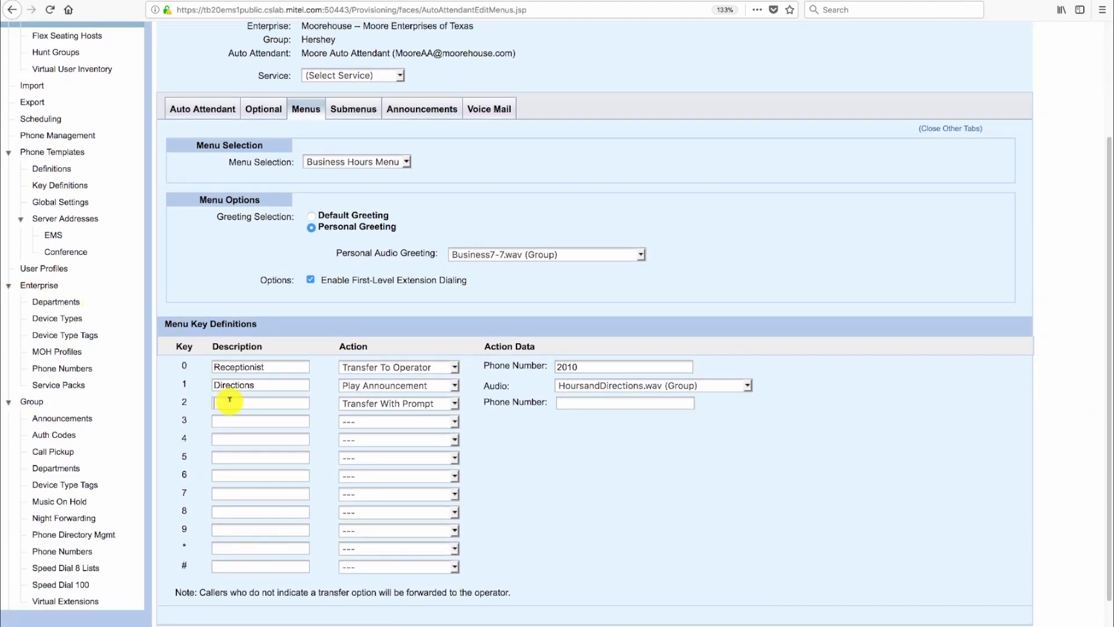
pyautogui.write('Customer Service')
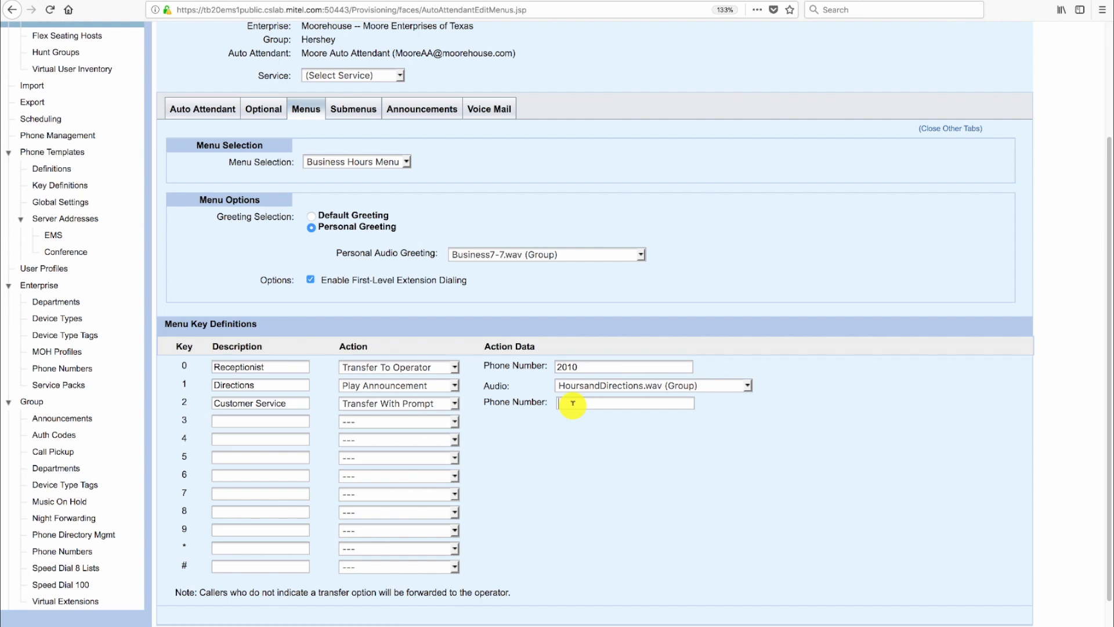
pyautogui.write('2011')
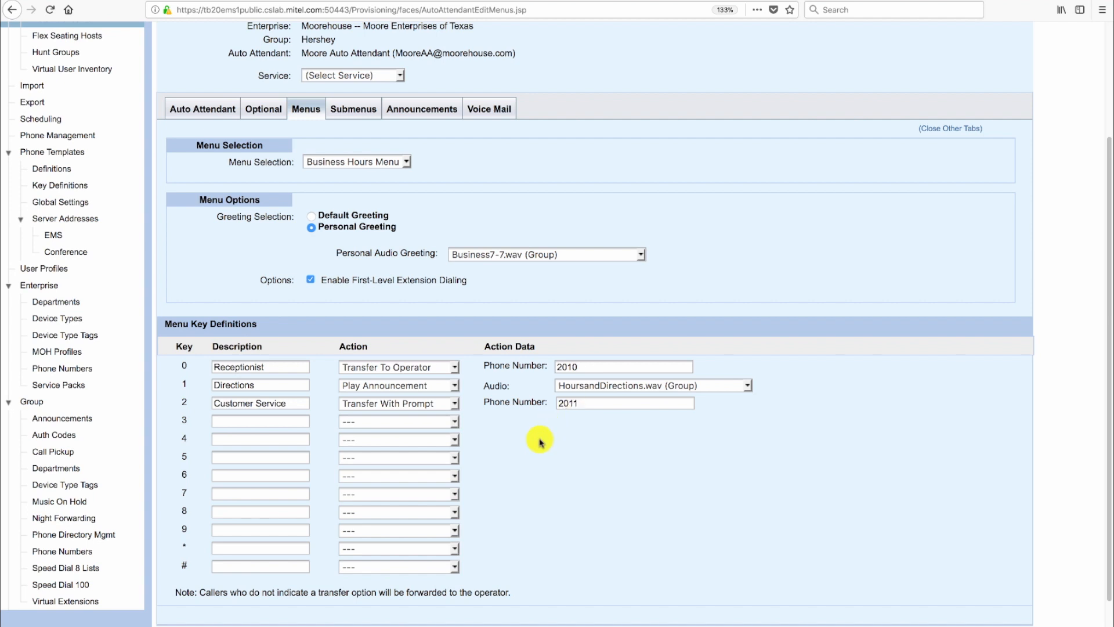
# Step: Define menu key 3 as Sales with the Transfer To Submenu action
pyautogui.click(456, 424)
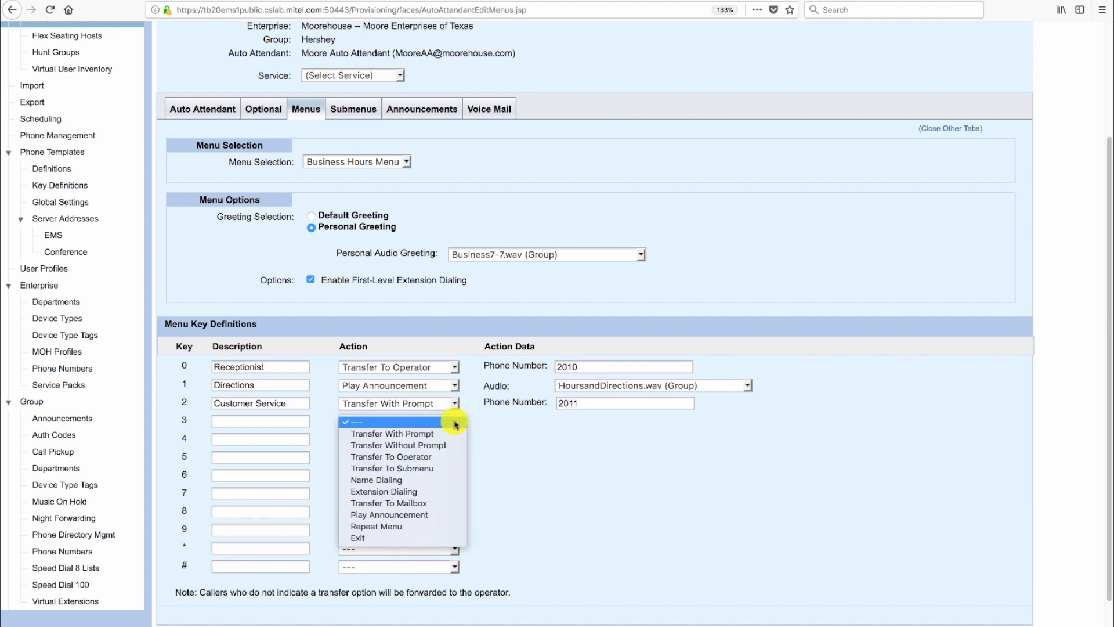
pyautogui.click(415, 434)
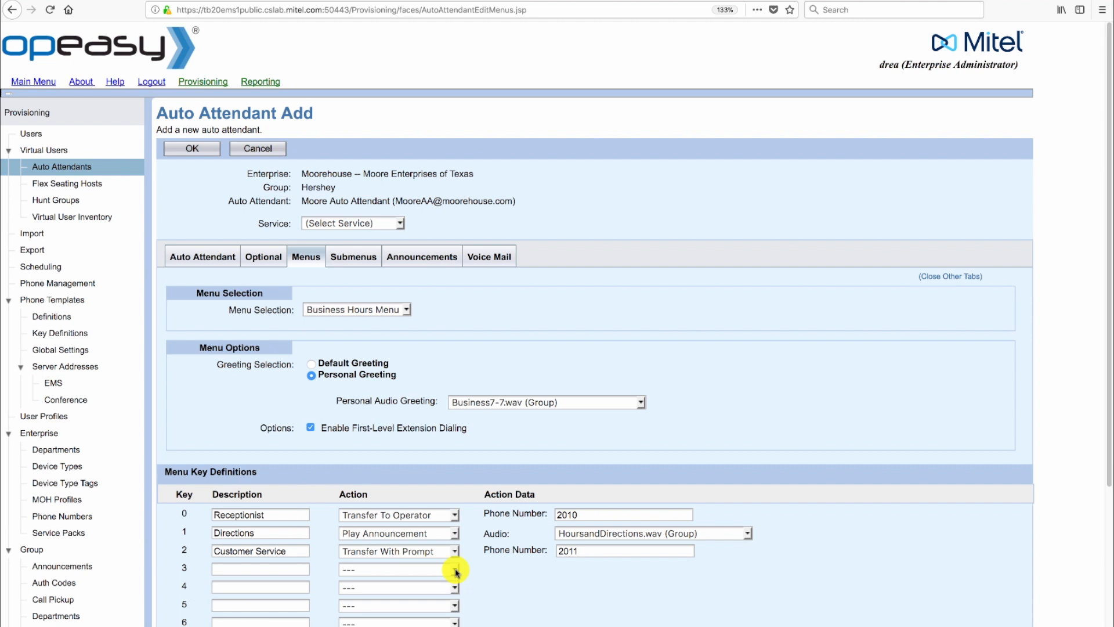
pyautogui.click(455, 571)
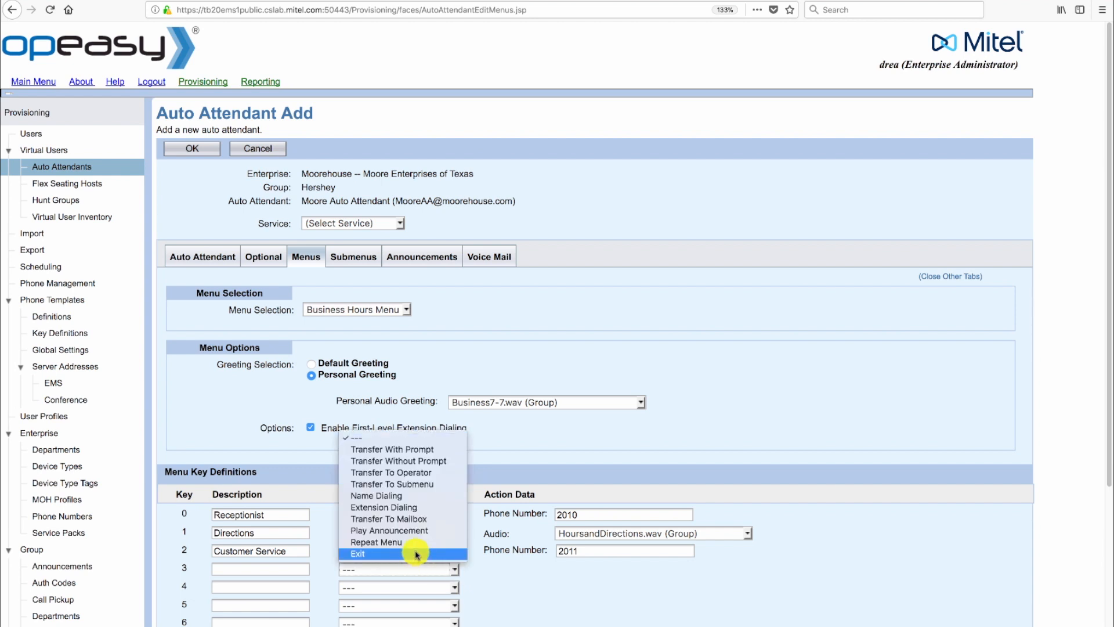
pyautogui.click(437, 485)
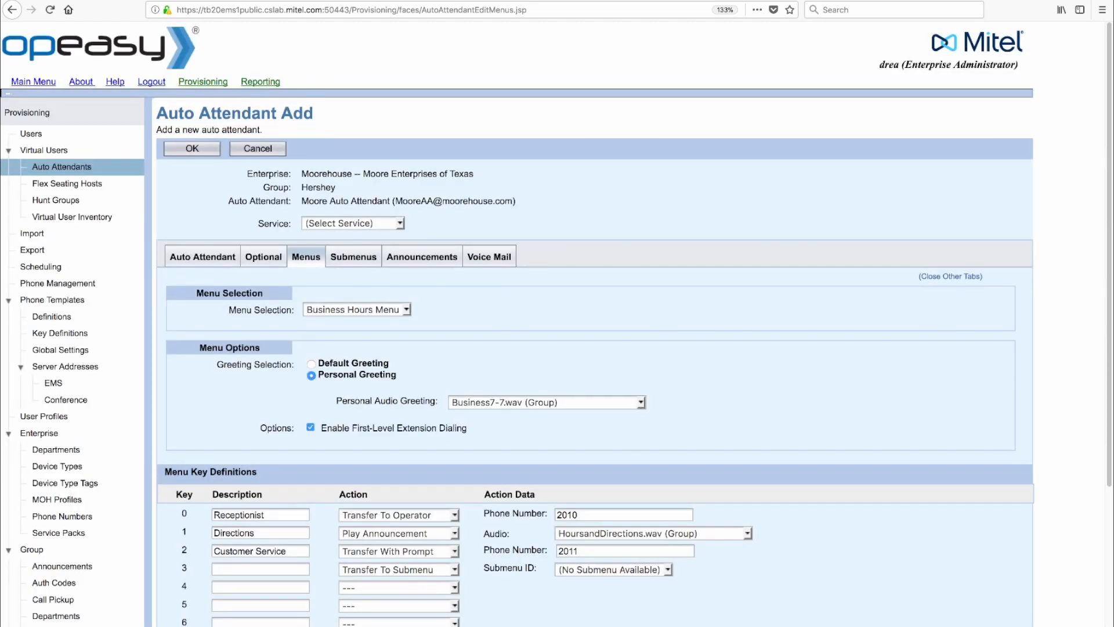
pyautogui.click(242, 567)
pyautogui.write('Sales')
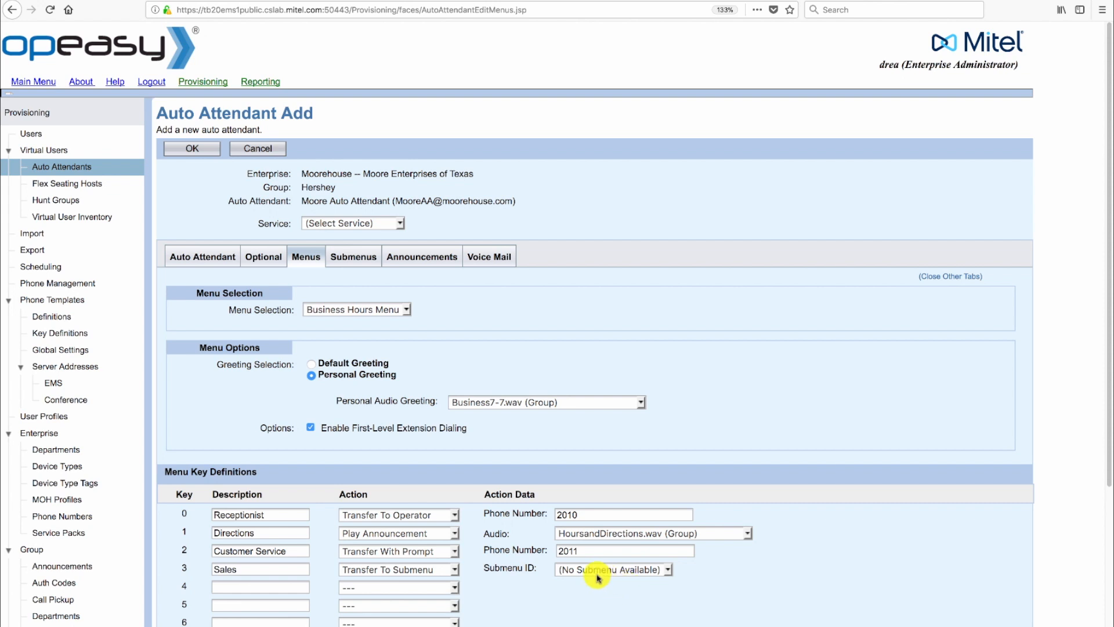
# Step: Start a new submenu with the ID SalesSubMenu and give it the personal greeting Sales.wav (Group)
pyautogui.click(359, 258)
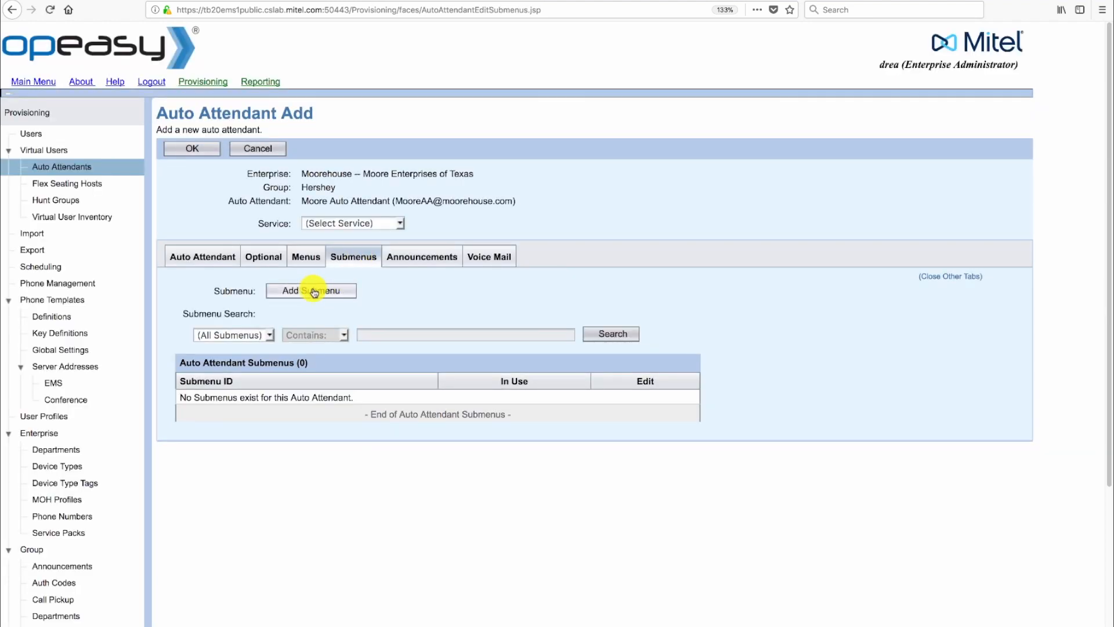
pyautogui.click(313, 292)
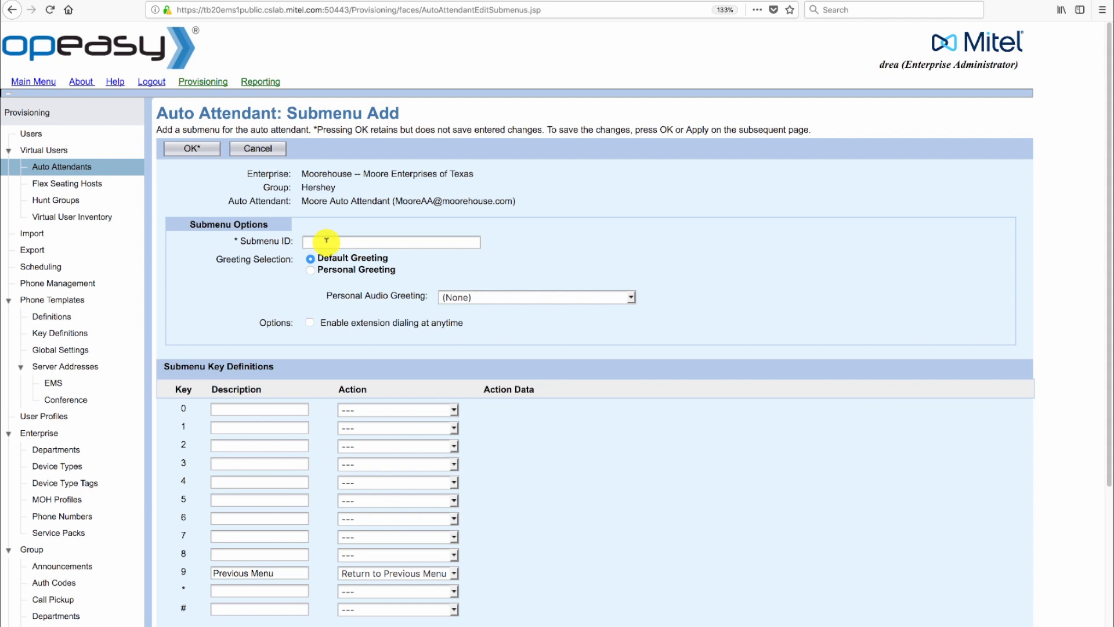
pyautogui.write('SalesSubMenu')
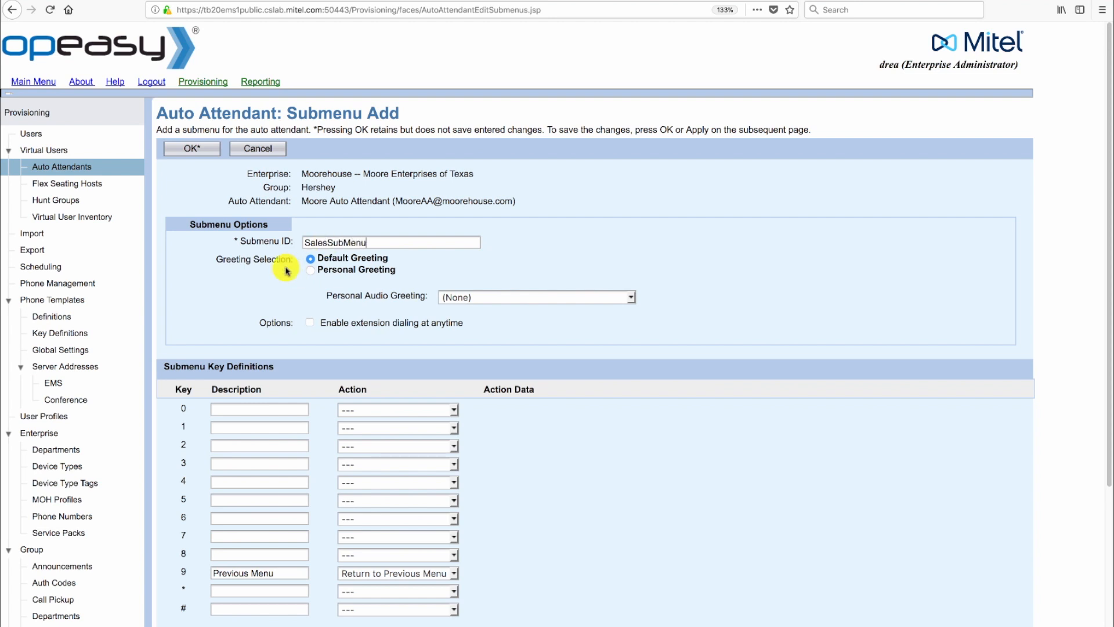
pyautogui.click(311, 271)
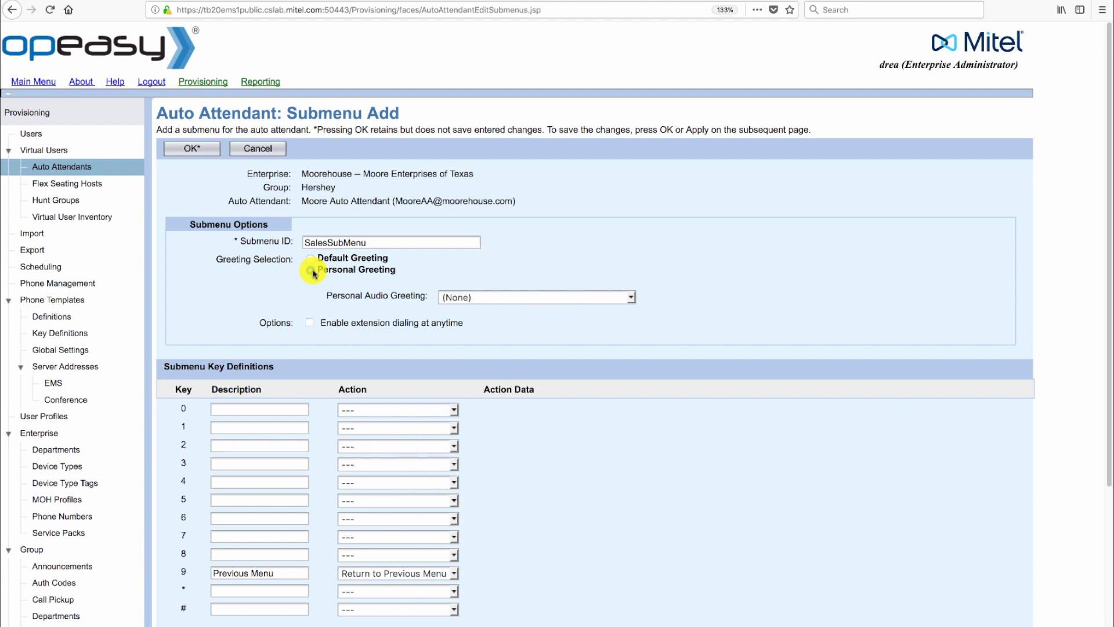
pyautogui.click(312, 270)
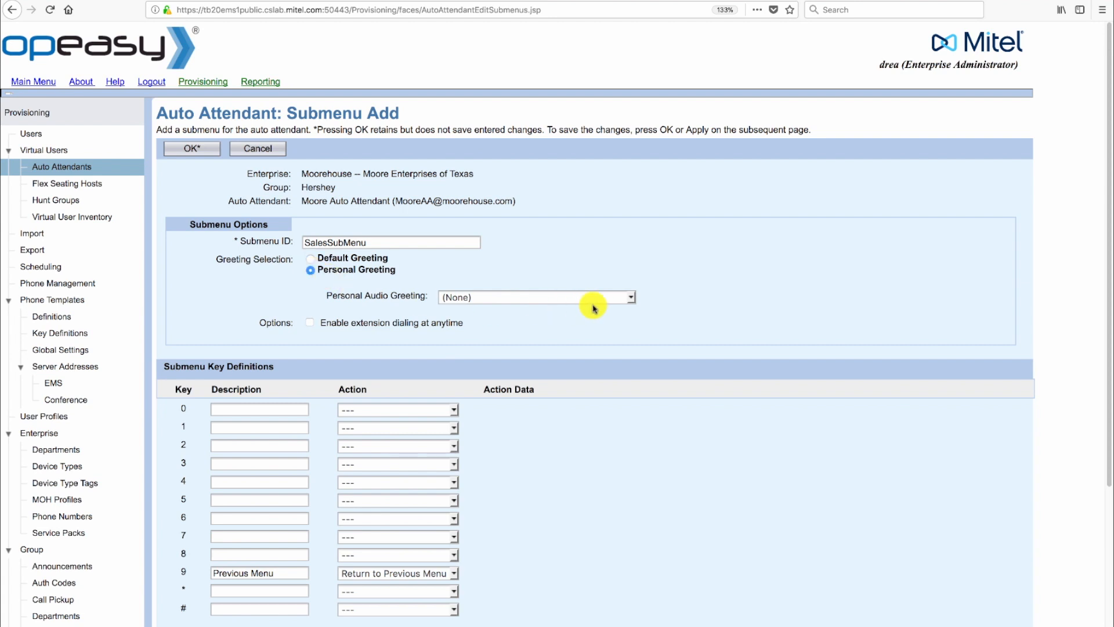
pyautogui.click(631, 298)
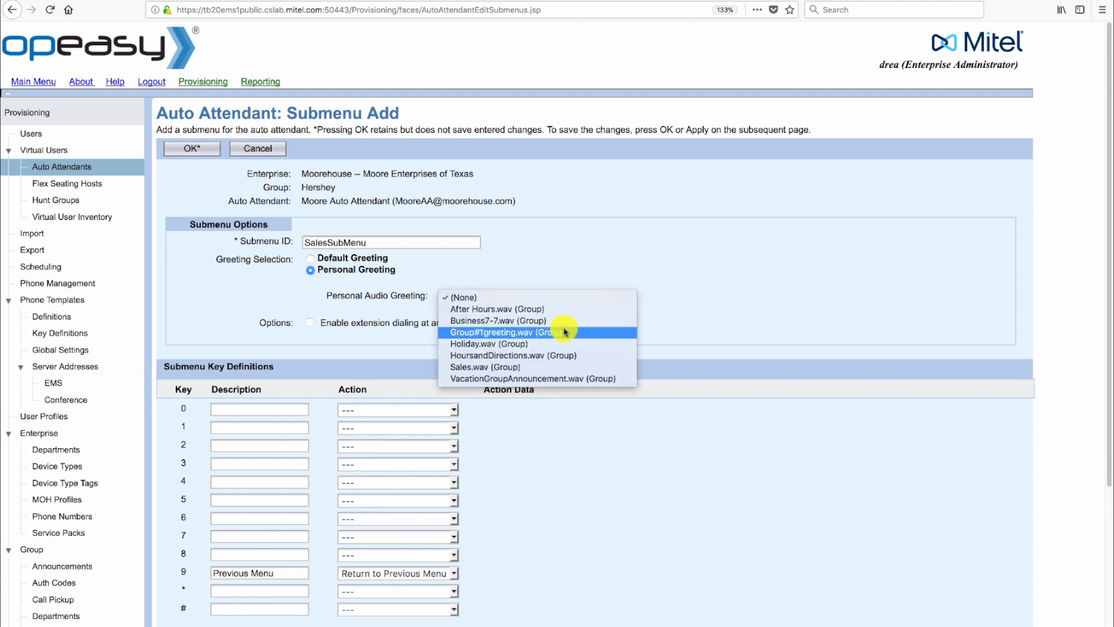
pyautogui.click(488, 368)
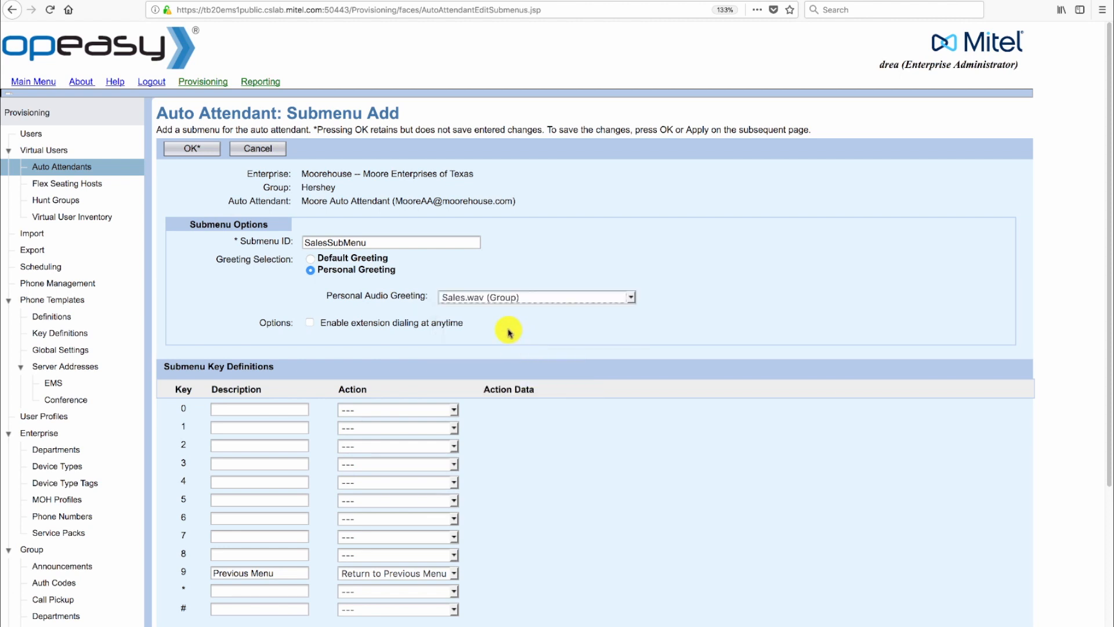
# Step: Define submenu key 0 as US Sales with the Transfer With Prompt action directed to extension 2012
pyautogui.click(455, 411)
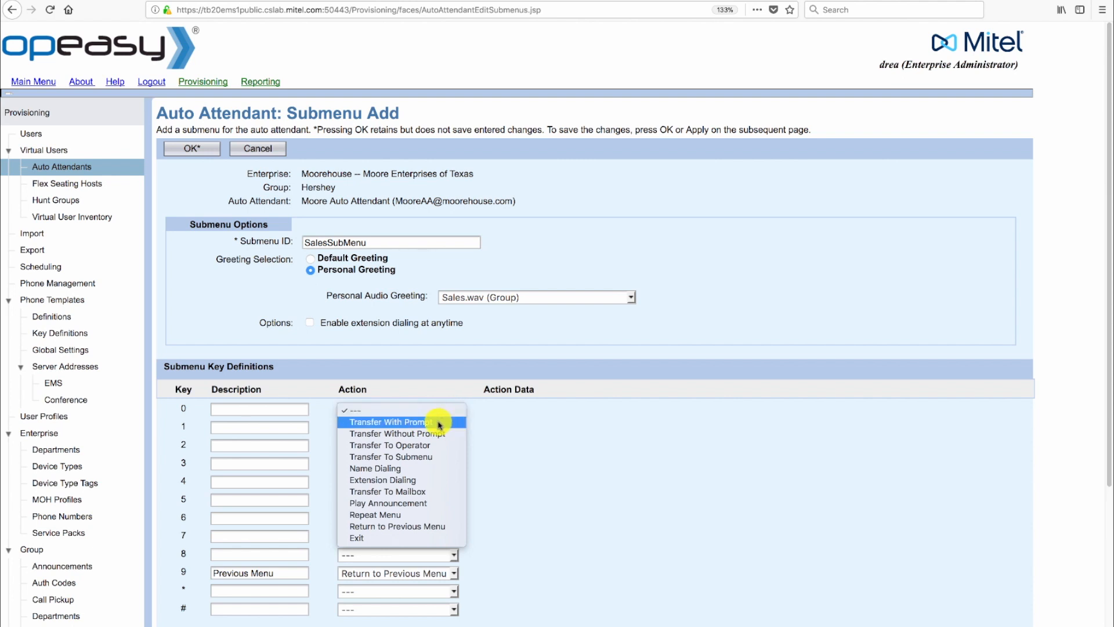
pyautogui.click(429, 422)
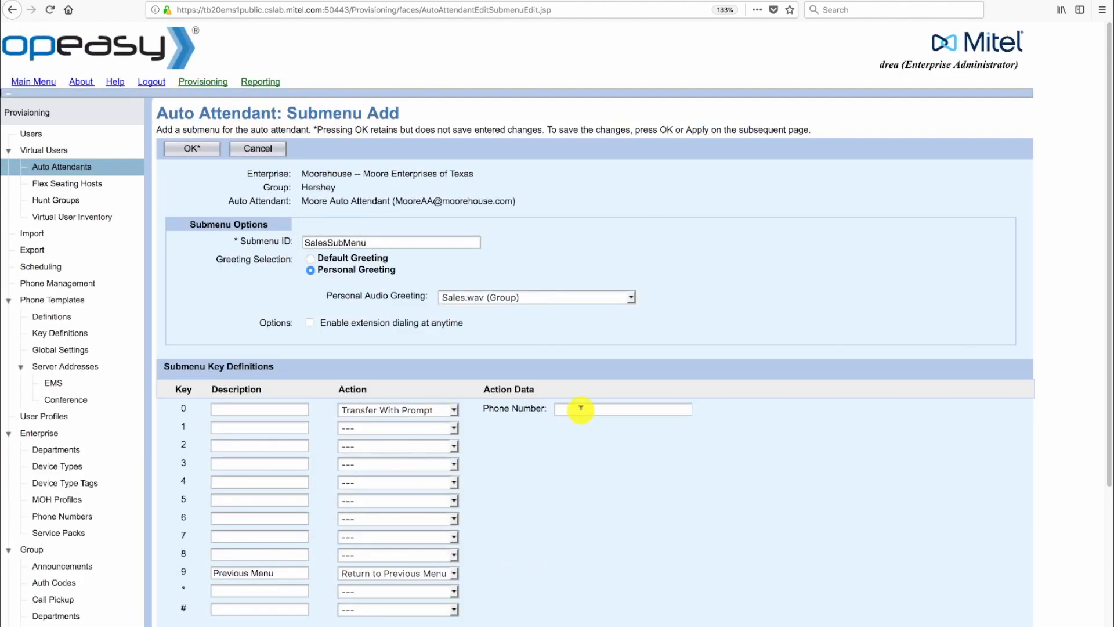
pyautogui.write('2')
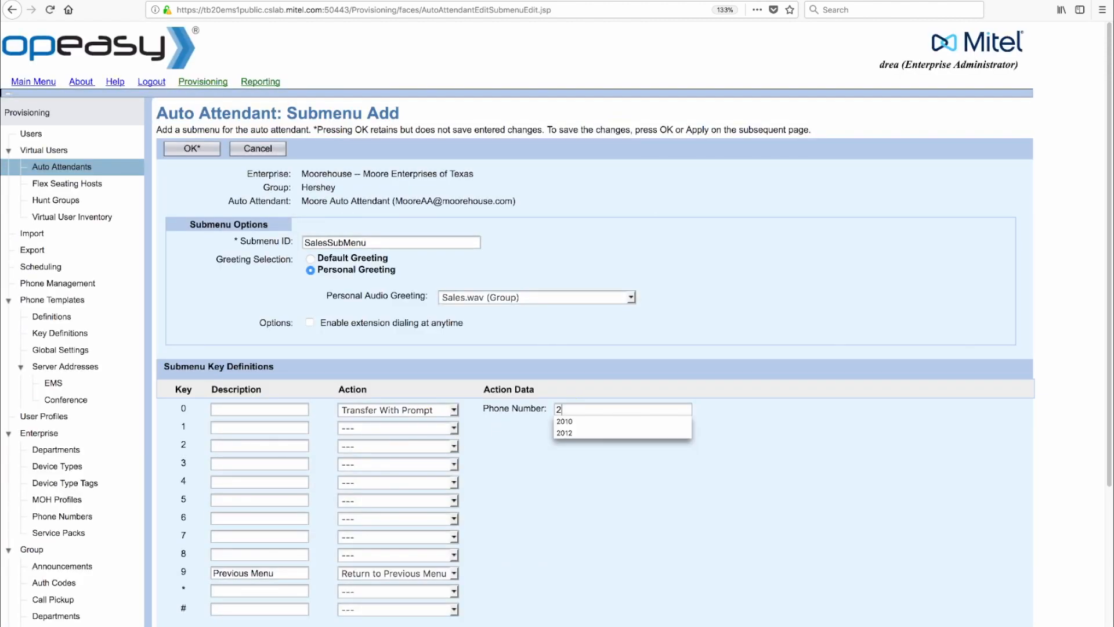
pyautogui.write('012')
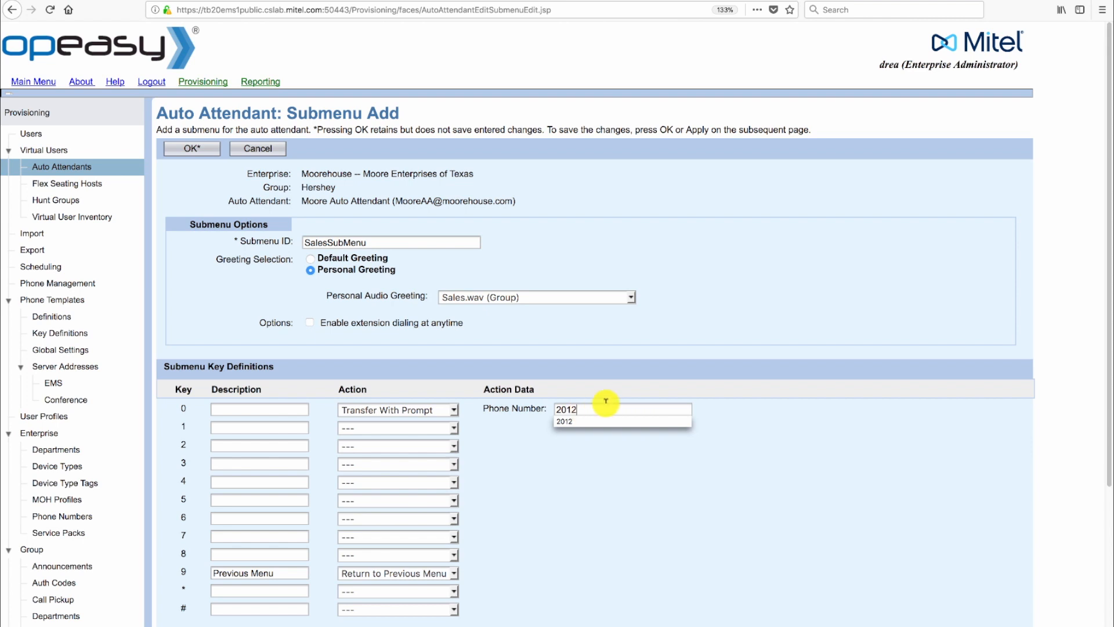
pyautogui.click(238, 407)
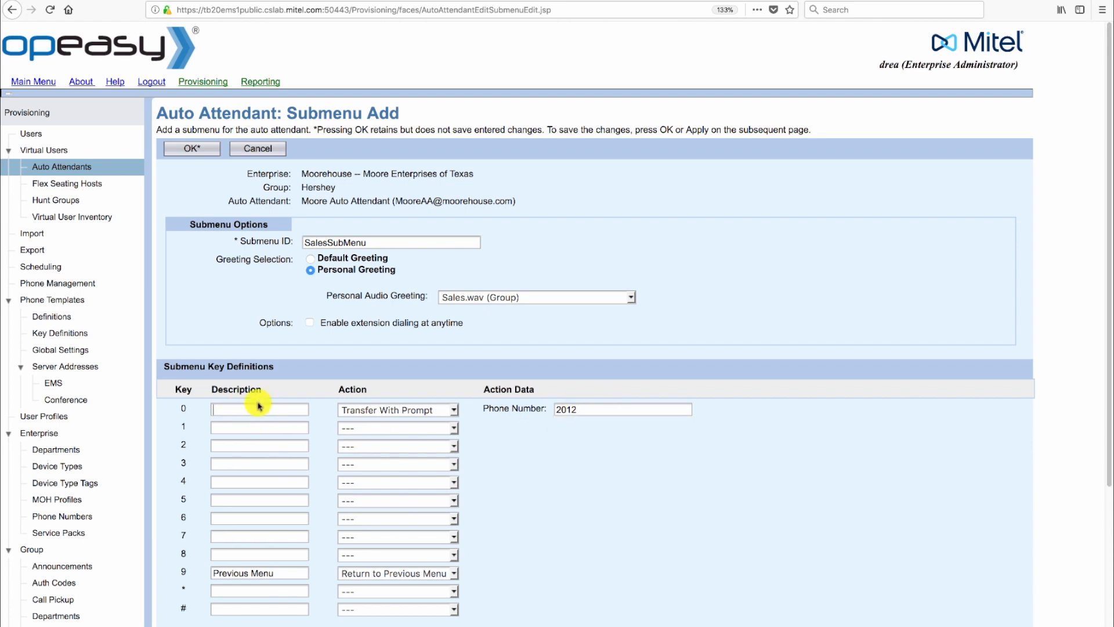
pyautogui.write('U')
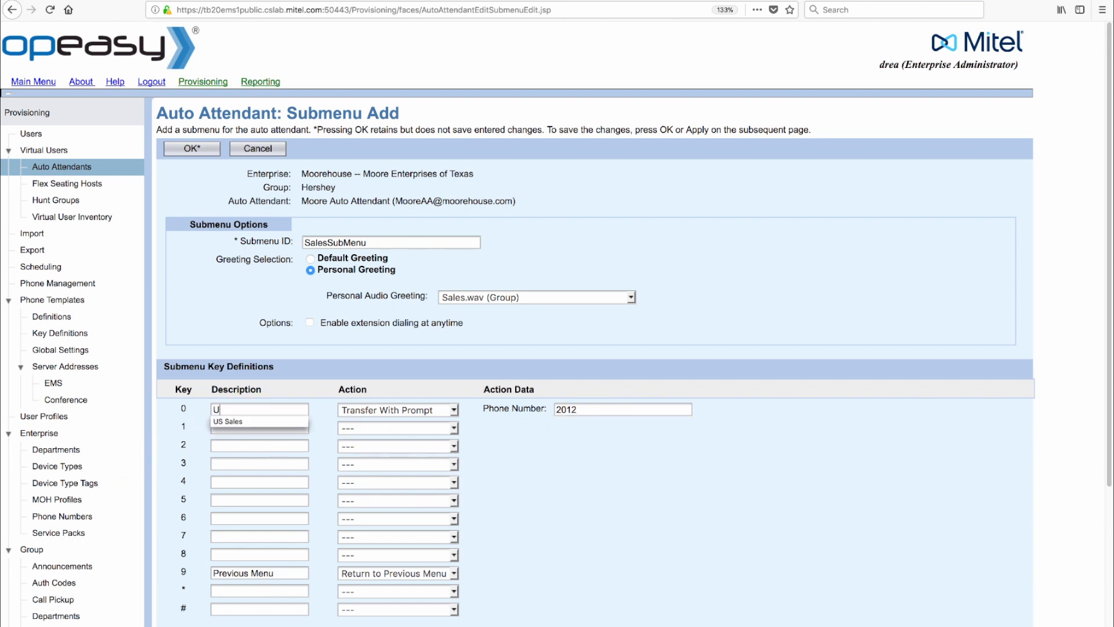
pyautogui.write('S Sales')
pyautogui.press('Escape')
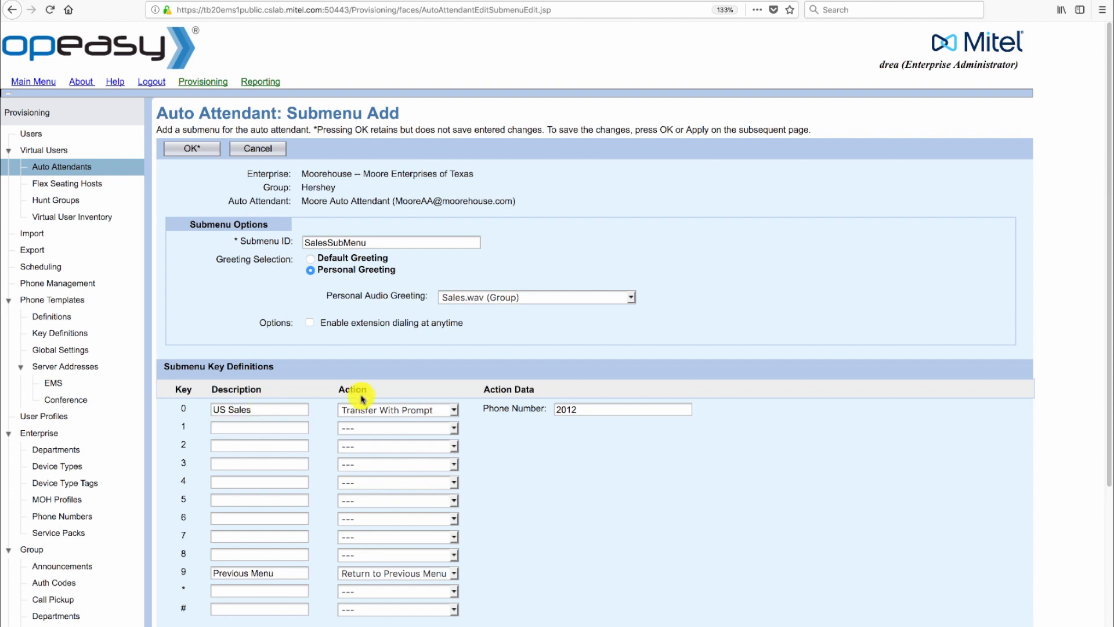
# Step: Define submenu key 1 as Intl Sales with the Transfer With Prompt action directed to extension 2013, and confirm the submenu
pyautogui.click(454, 429)
pyautogui.click(455, 431)
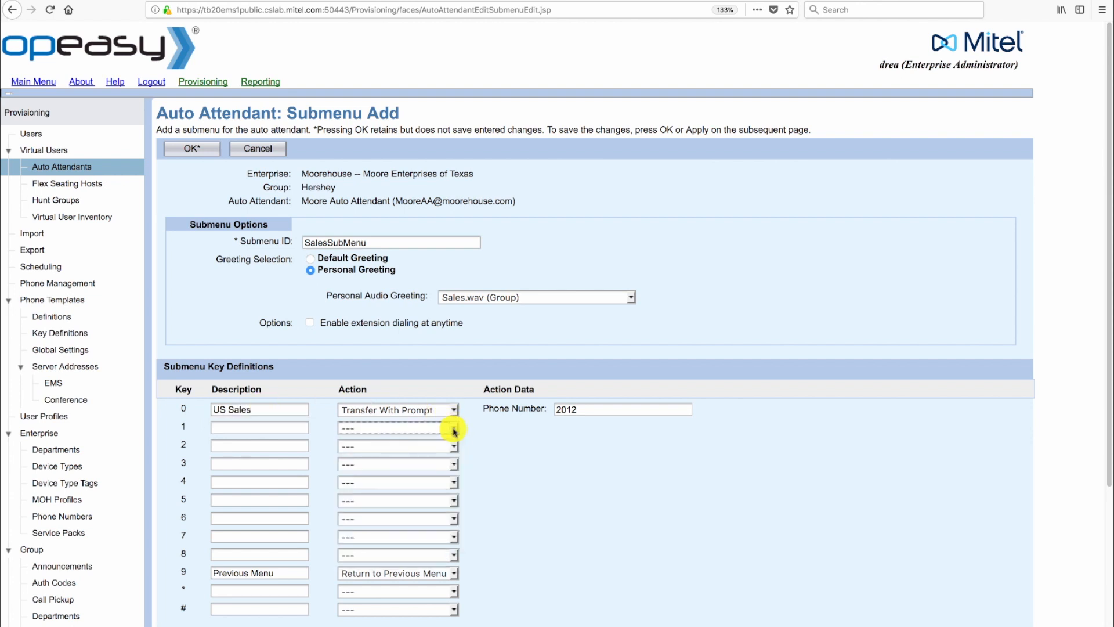
pyautogui.click(455, 430)
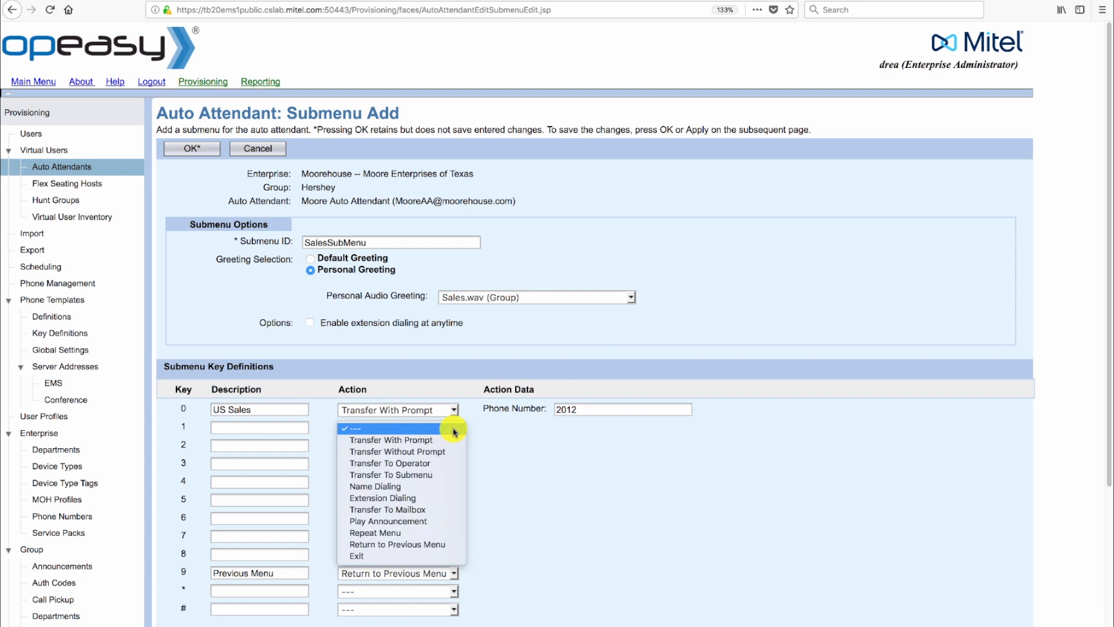
pyautogui.click(413, 440)
pyautogui.click(566, 428)
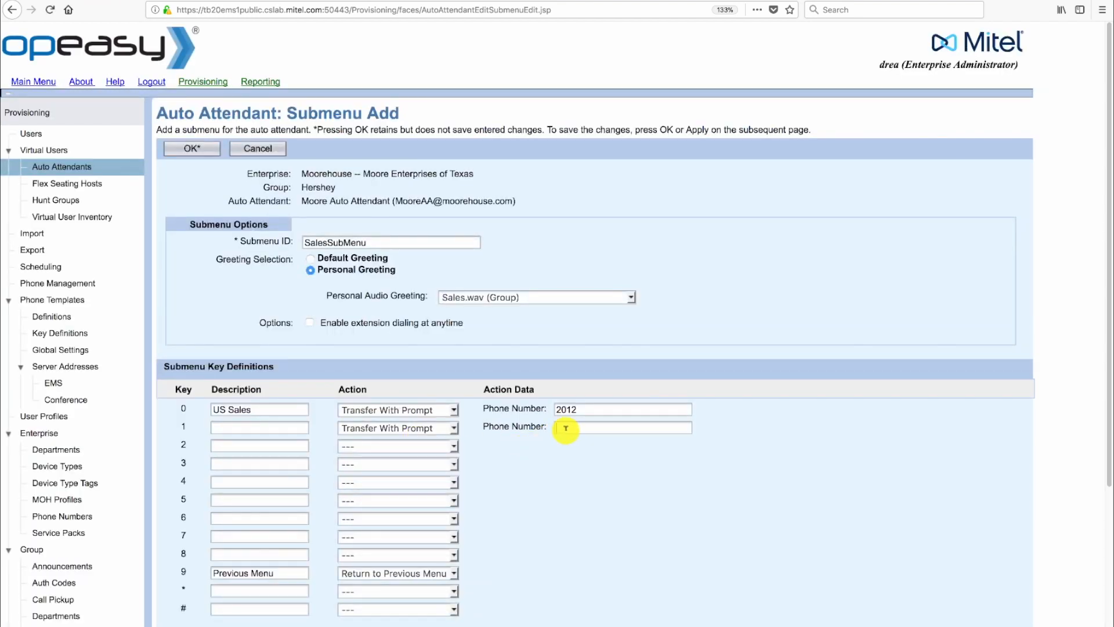
pyautogui.write('2013')
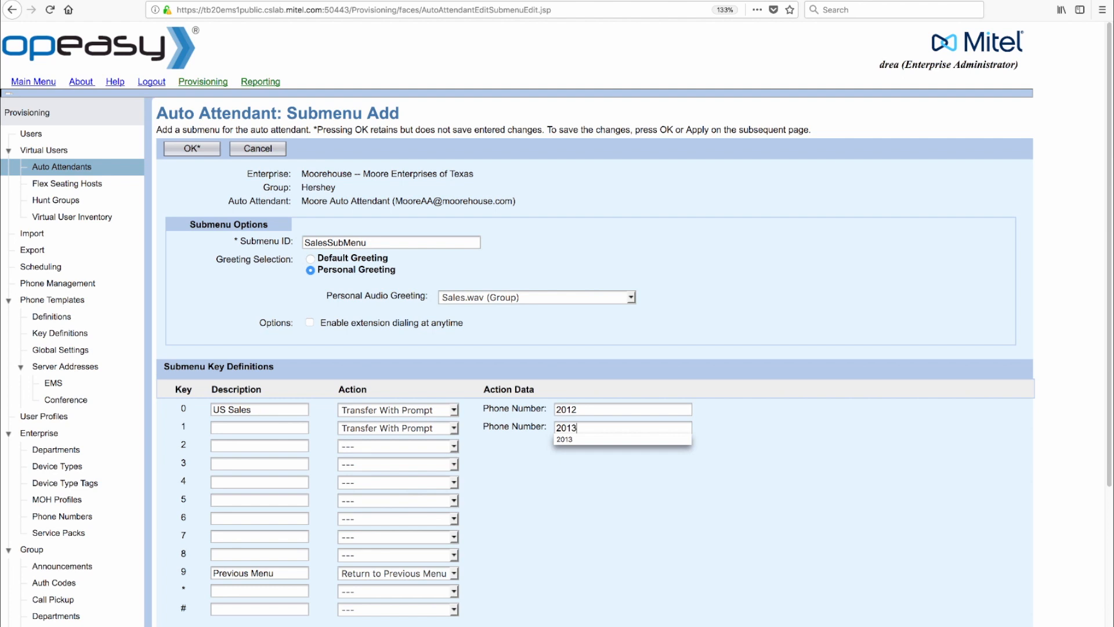
pyautogui.click(237, 427)
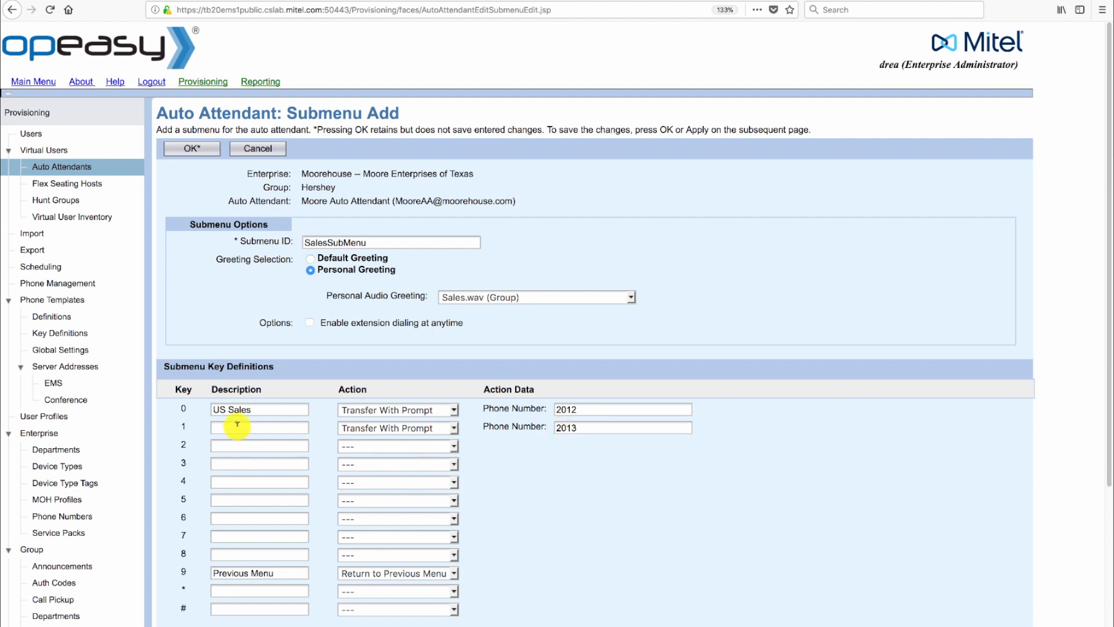
pyautogui.write('Intl')
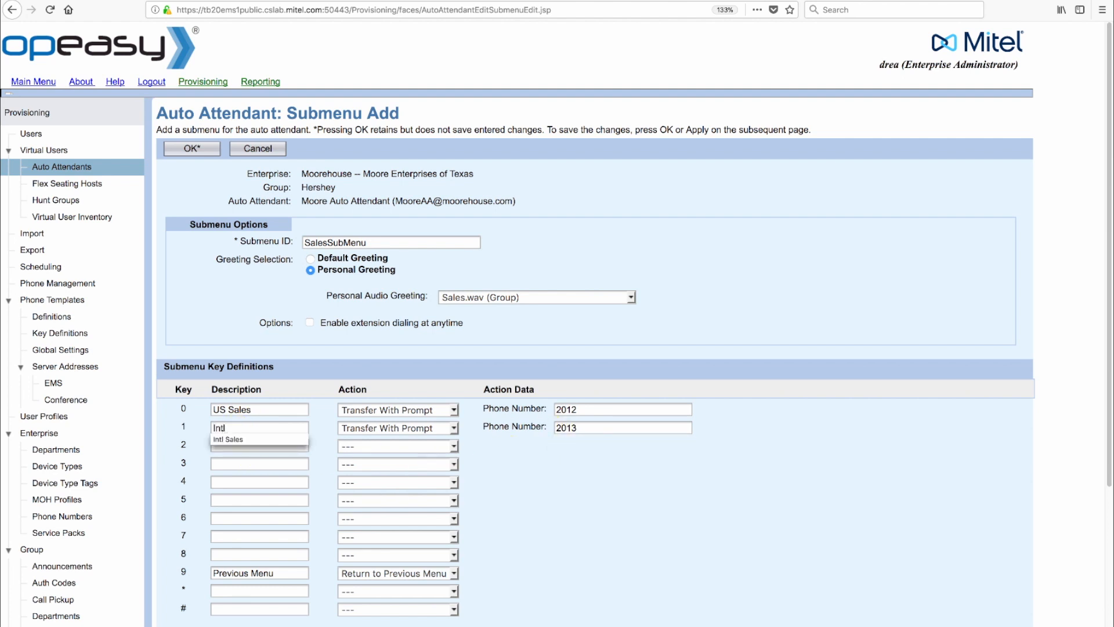
pyautogui.write(' Sales')
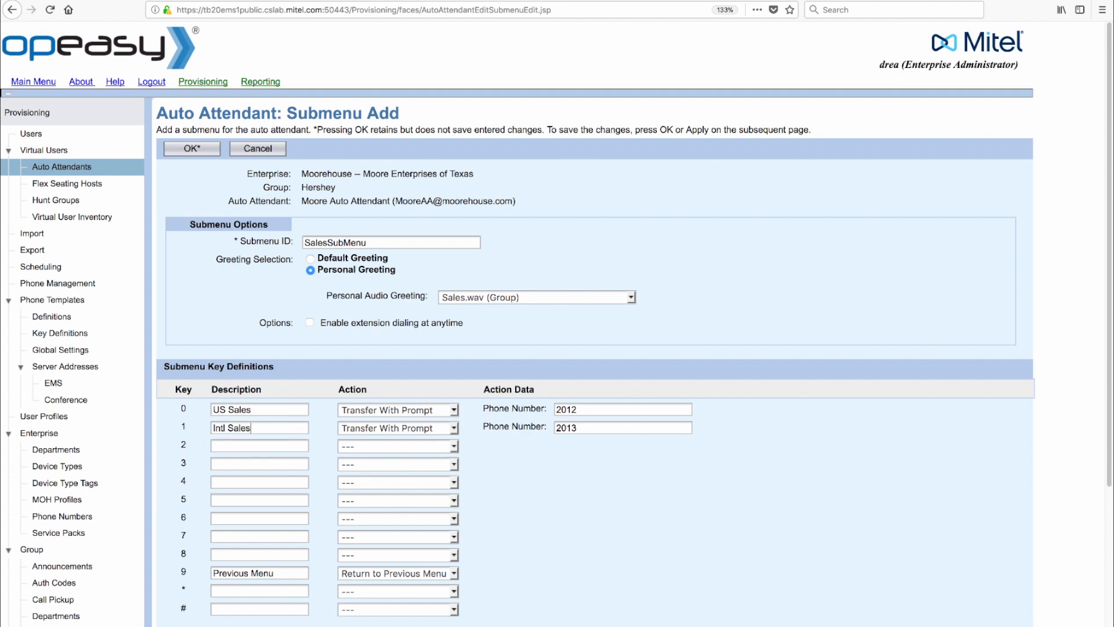
pyautogui.click(231, 465)
pyautogui.click(198, 150)
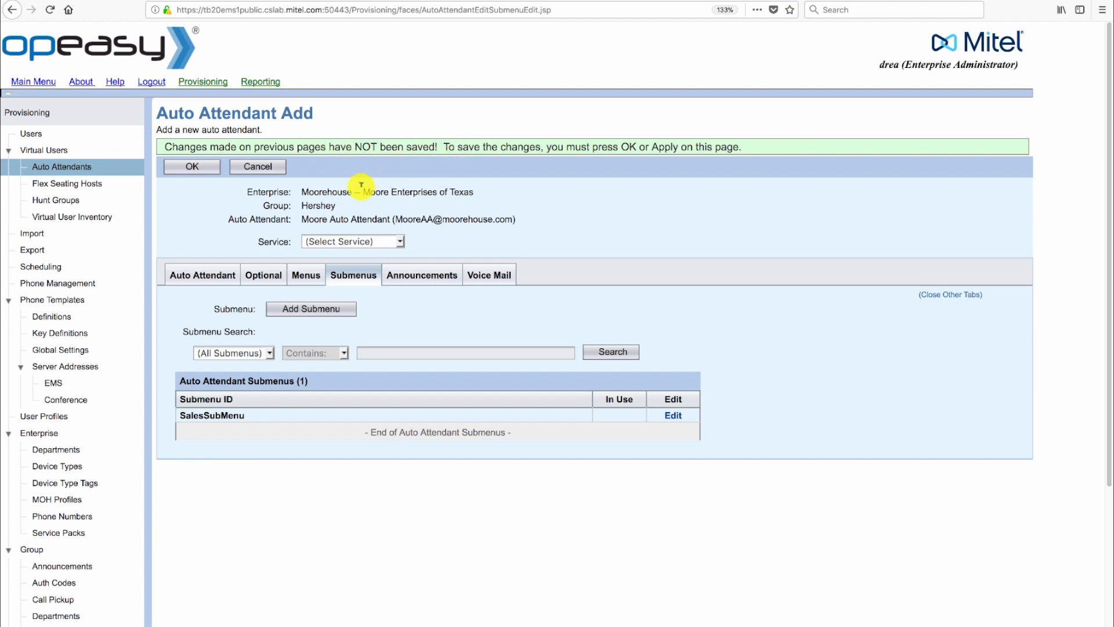
# Step: Assign SalesSubMenu as the transfer target of the Sales key in the Business Hours Menu
pyautogui.click(307, 277)
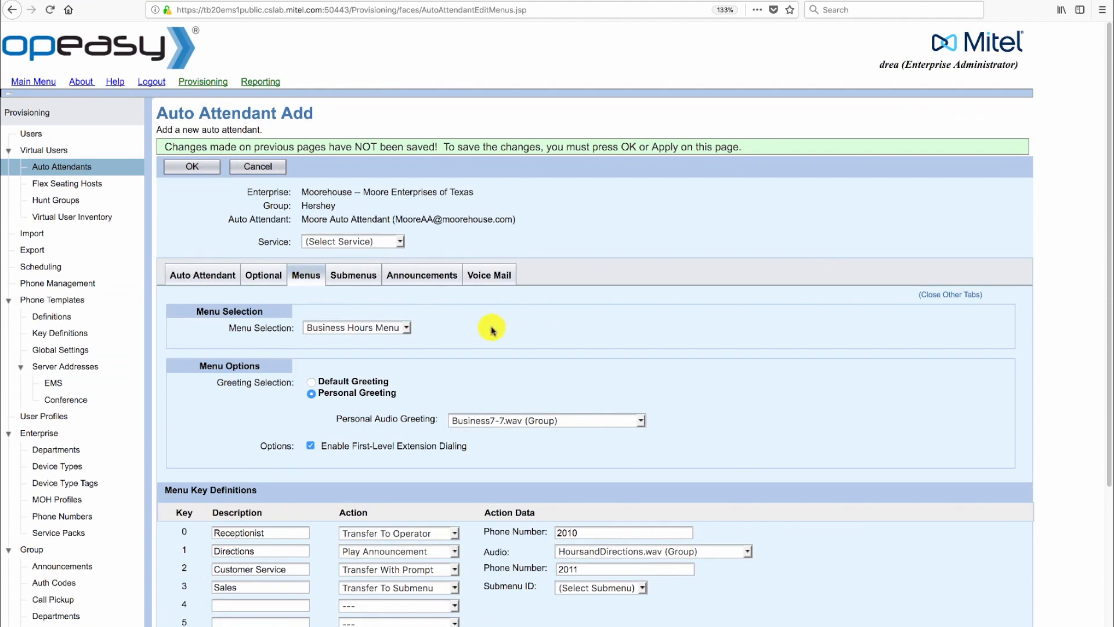
pyautogui.click(643, 589)
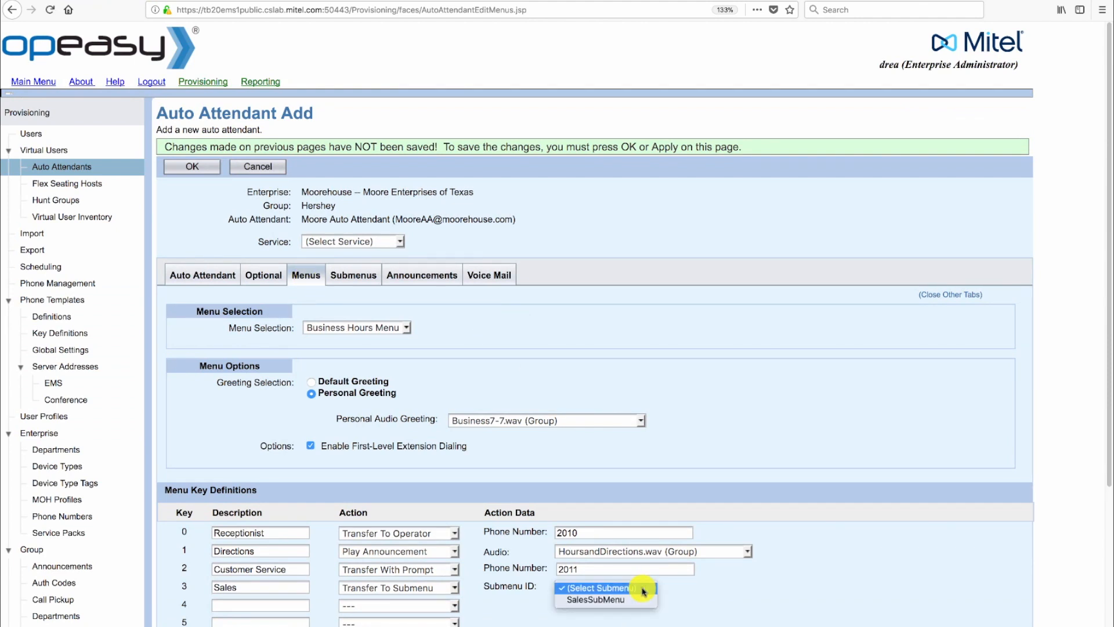
pyautogui.click(601, 604)
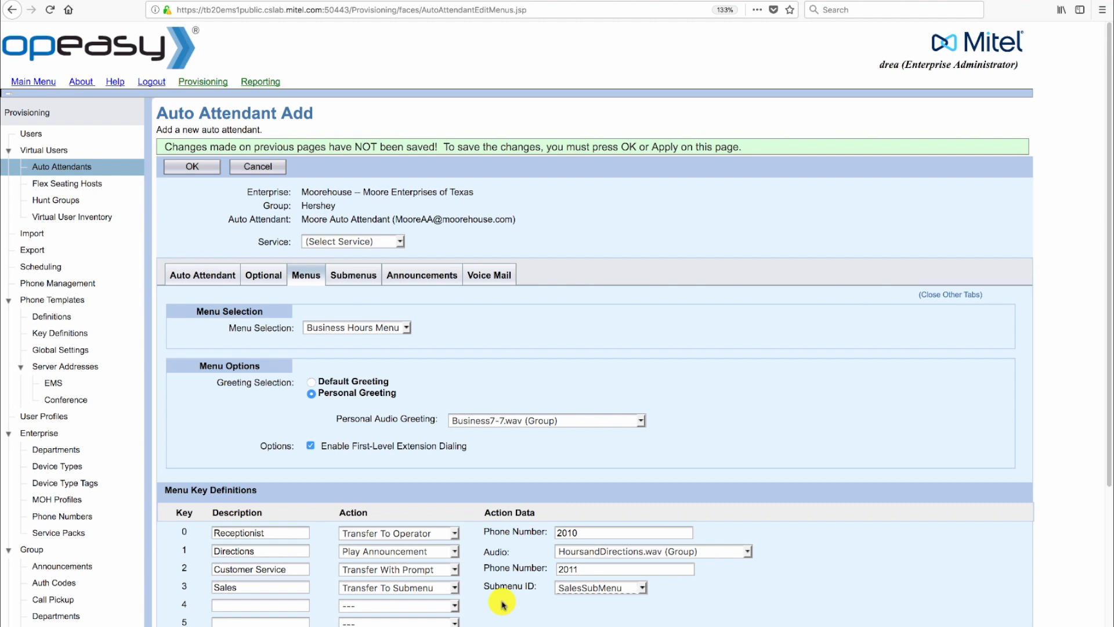
# Step: Define key 4 of the Business Hours Menu as NameDialing with the Name Dialing action
pyautogui.click(454, 606)
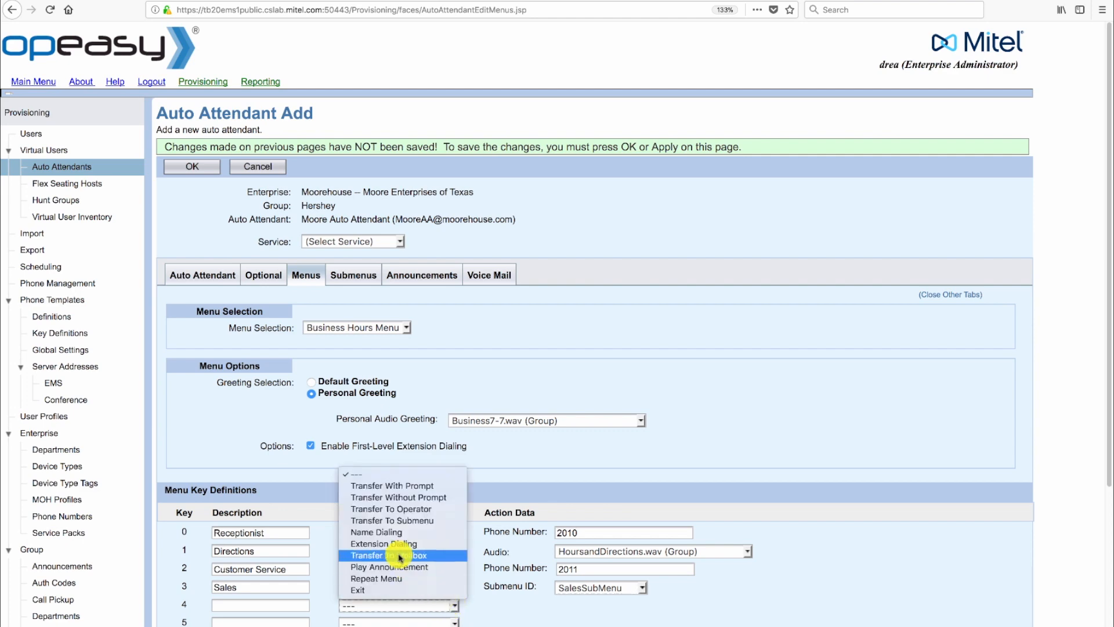
pyautogui.click(393, 531)
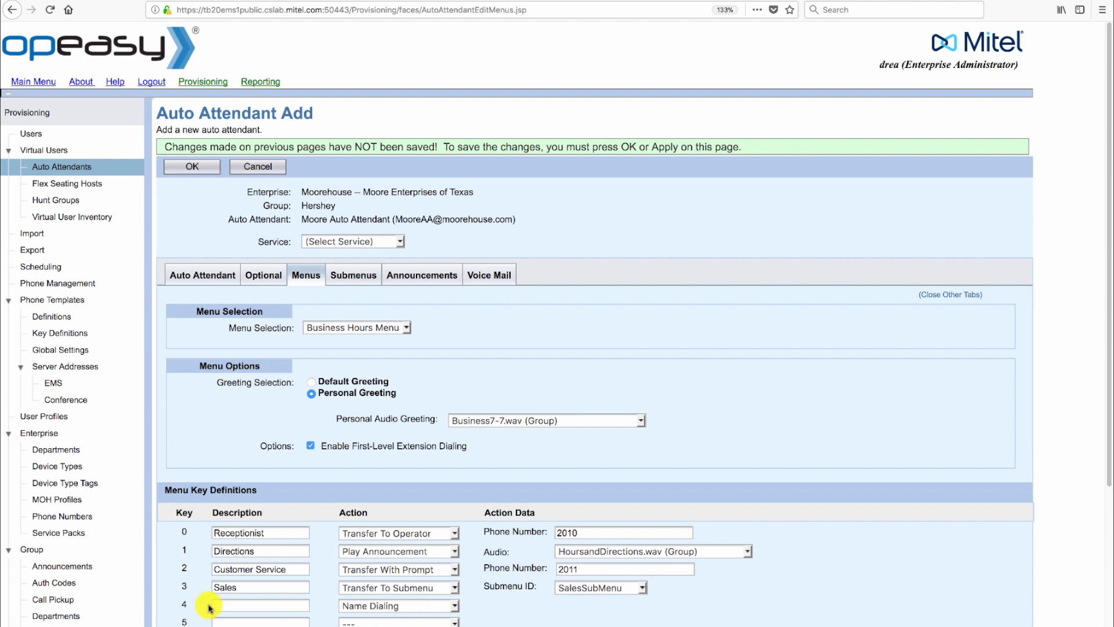
pyautogui.click(237, 605)
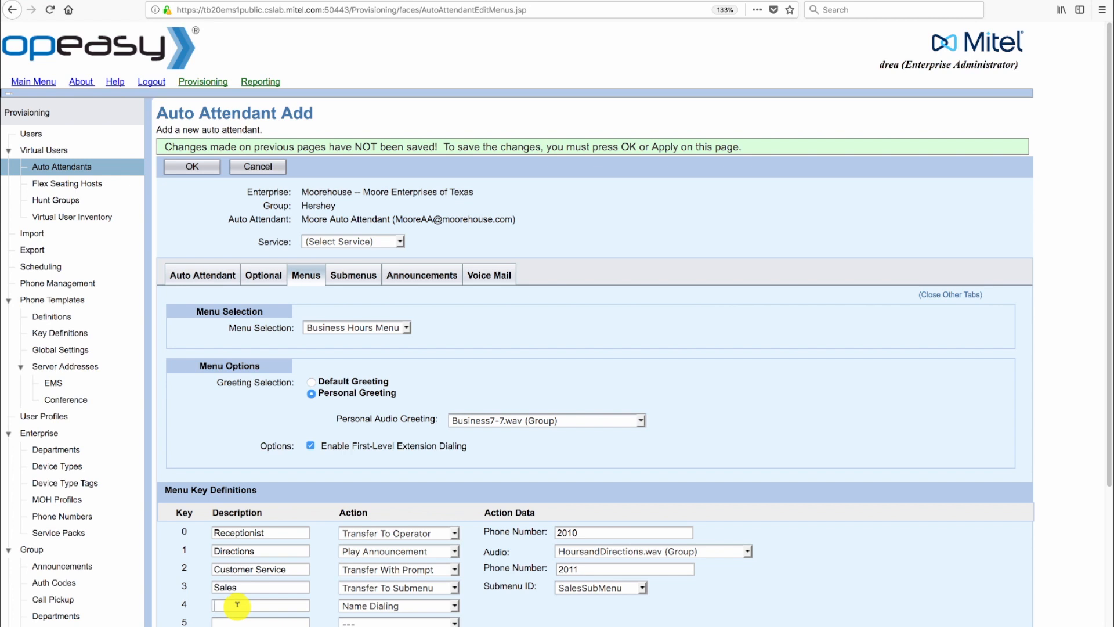
pyautogui.write('NameDialing')
# Step: Save the new auto attendant and list all auto attendants of the Hershey group
pyautogui.moveTo(1109, 388); pyautogui.dragTo(1109, 488)
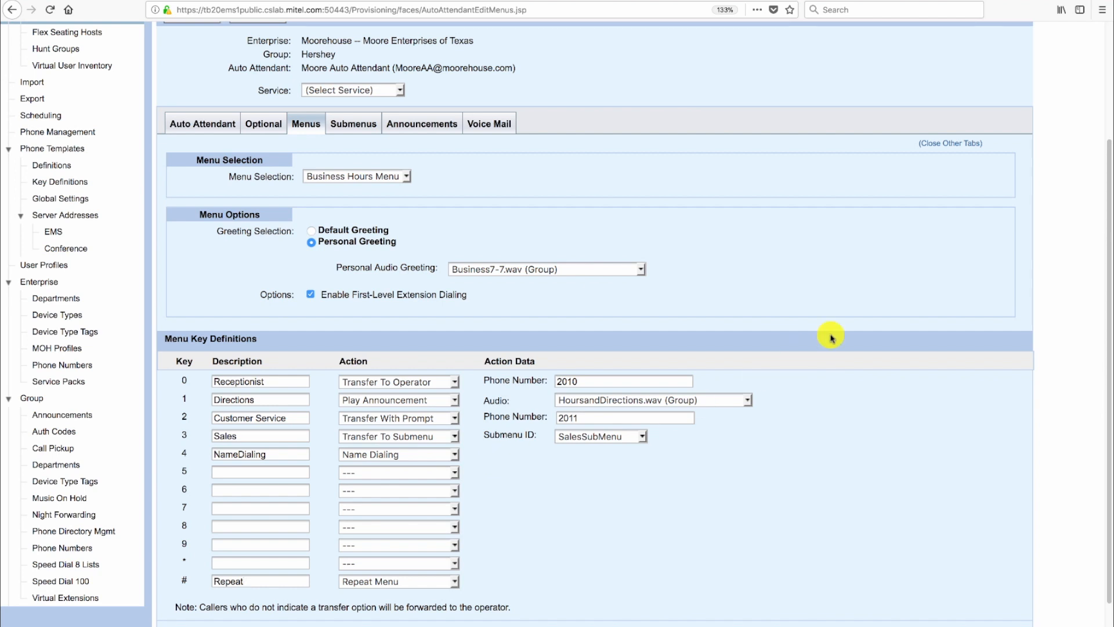
pyautogui.moveTo(1108, 314); pyautogui.dragTo(1103, 209)
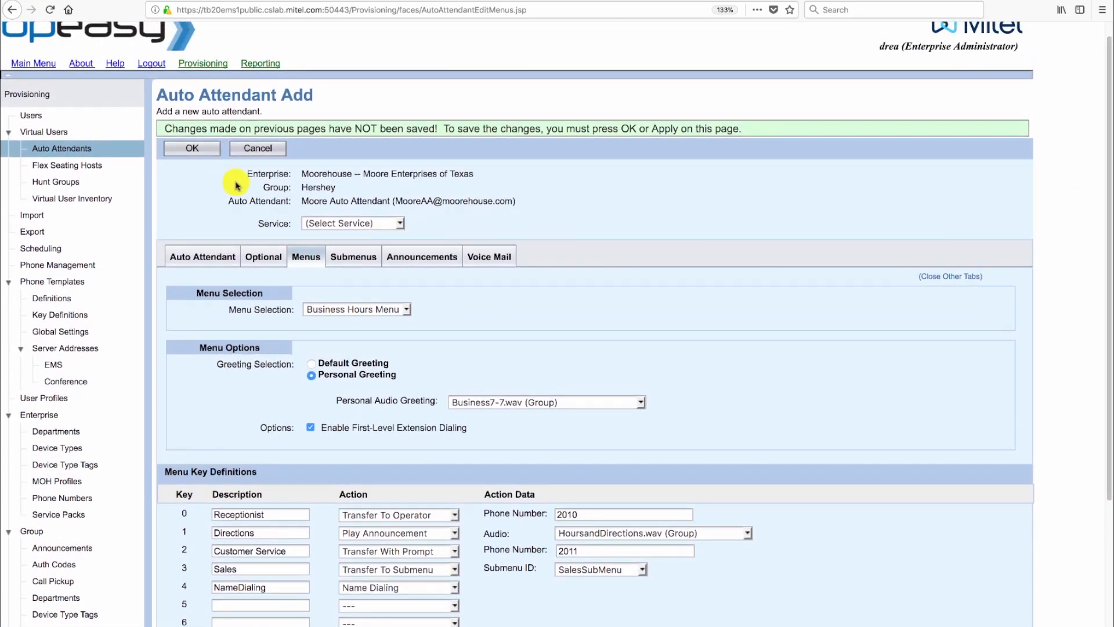
pyautogui.click(198, 149)
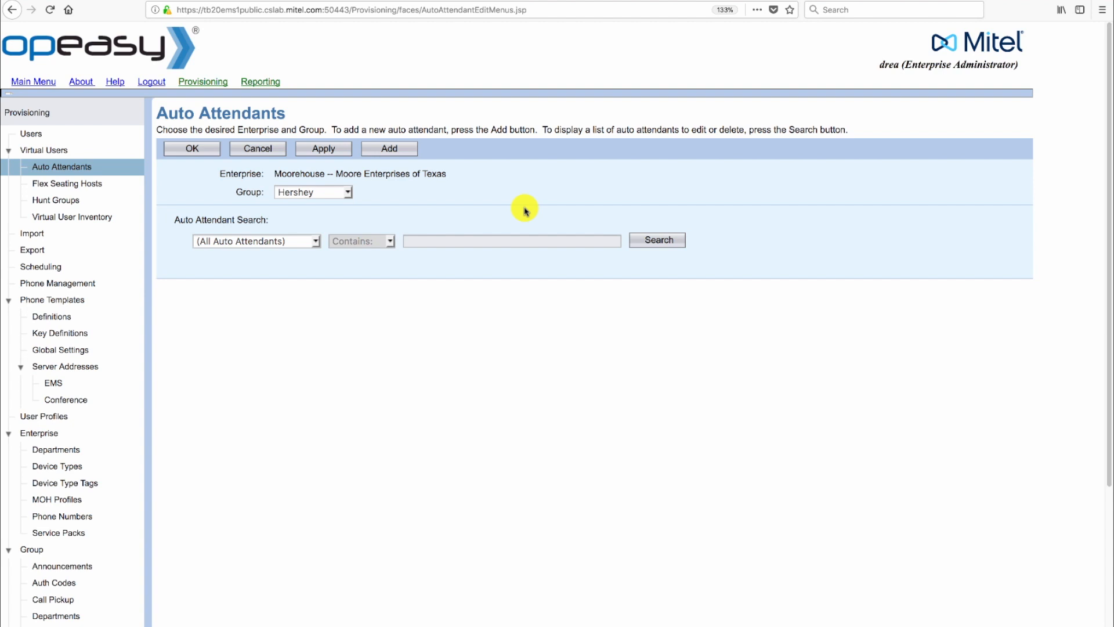
pyautogui.click(657, 242)
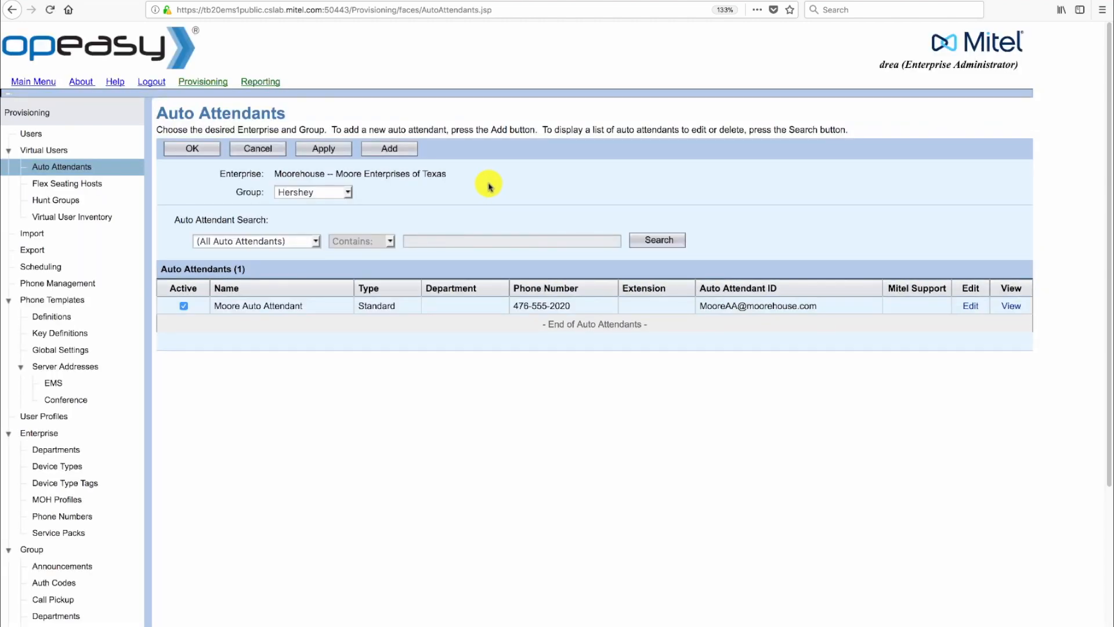